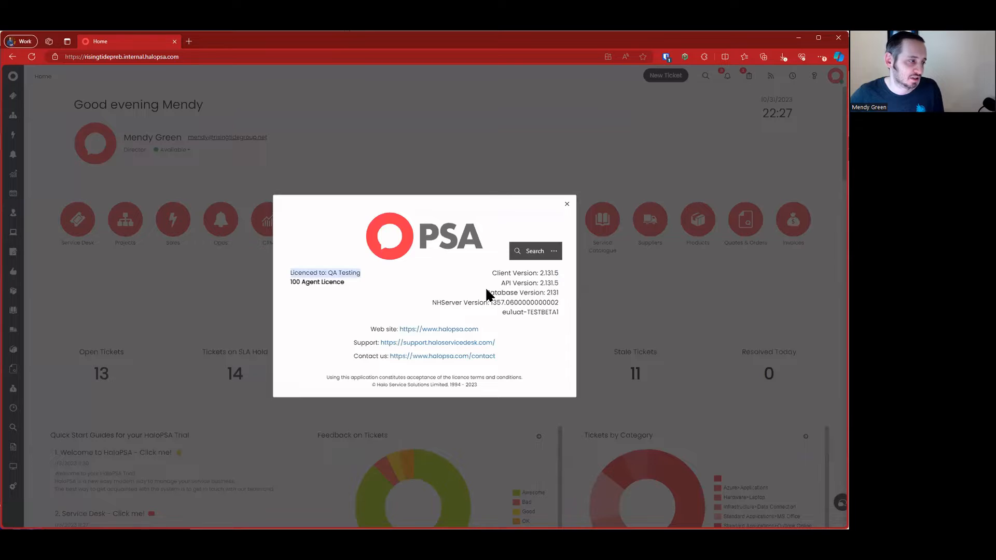
Close the licence information and open the release details for the current version 2.131 in a new browser tab
click(567, 204)
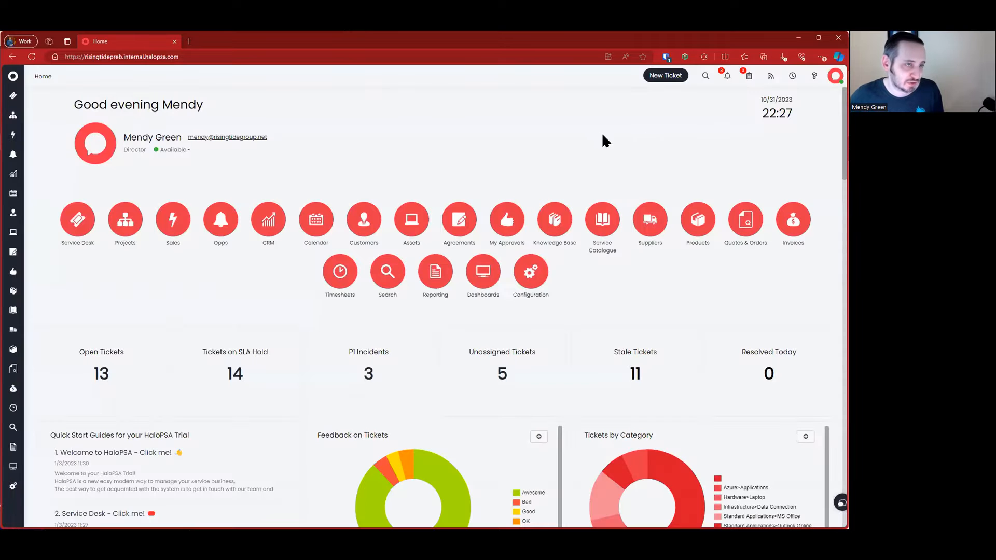
click(809, 83)
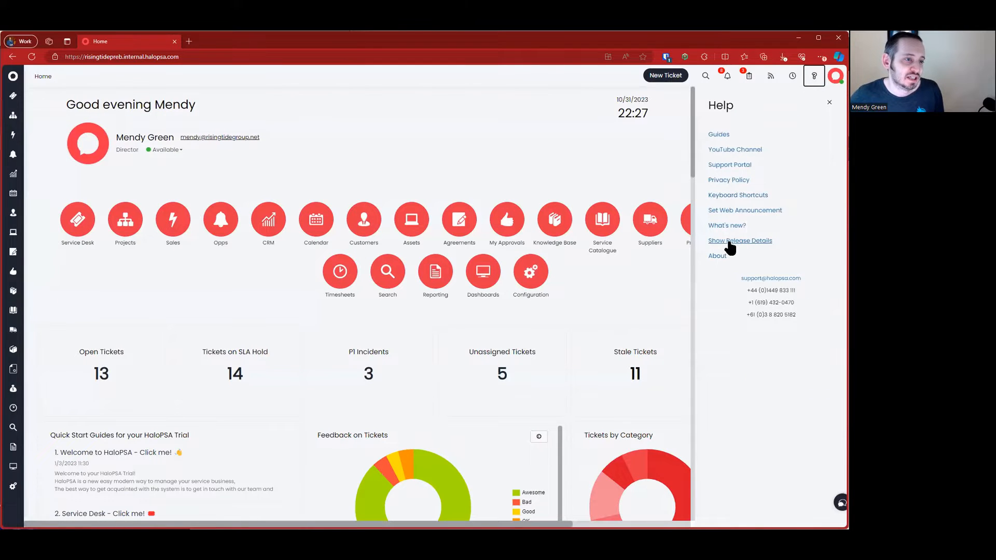
right_click(736, 247)
click(739, 252)
key(ctrl+Tab)
click(79, 161)
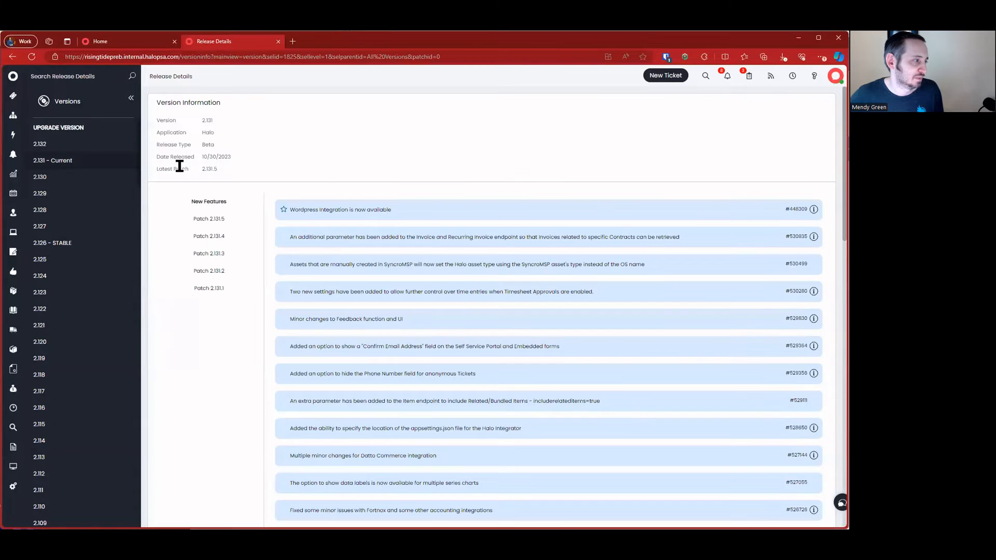
Examine the patch 2.131.5 entry, release date and available version views, closing the release details and help when finished
click(253, 222)
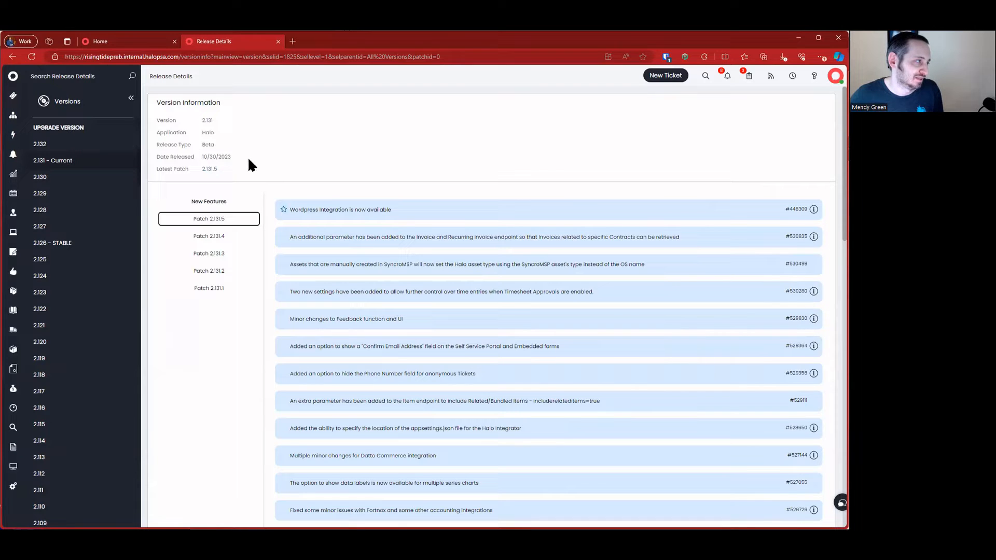
drag(284, 161, 185, 157)
click(66, 101)
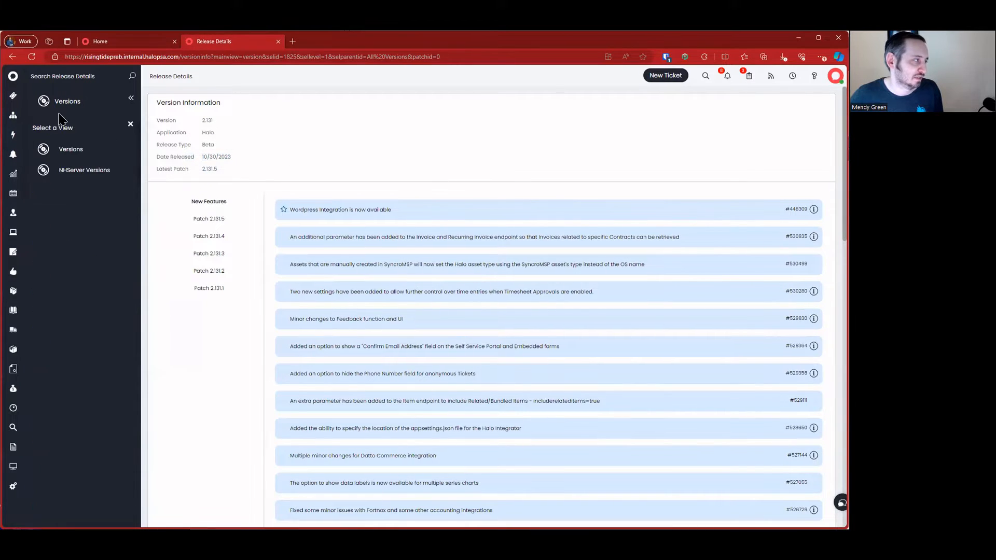
click(97, 153)
drag(561, 210, 546, 208)
middle_click(237, 41)
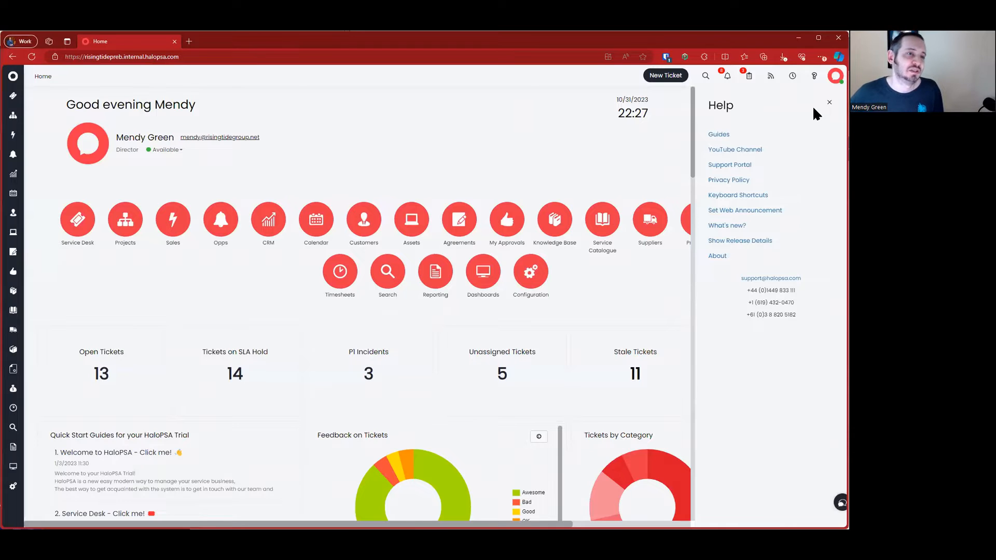
click(829, 102)
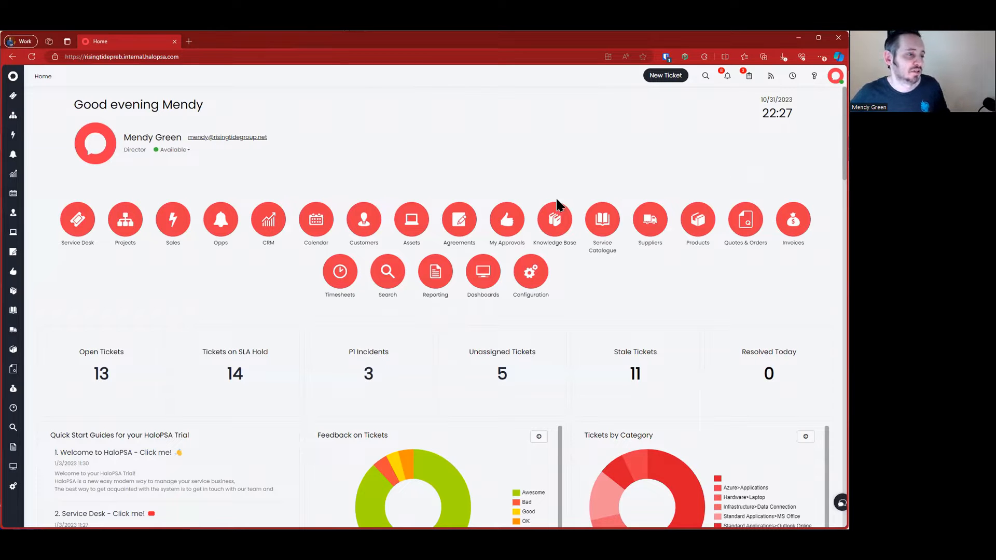
Start a new product in the Recurring Items product group and name it "Rising Tide Secure EDR"
click(689, 213)
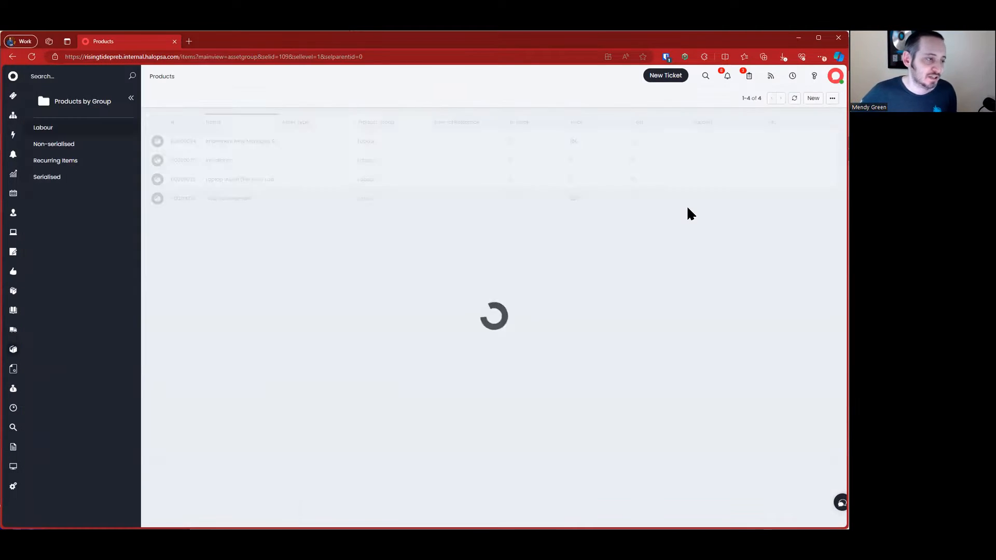
click(67, 162)
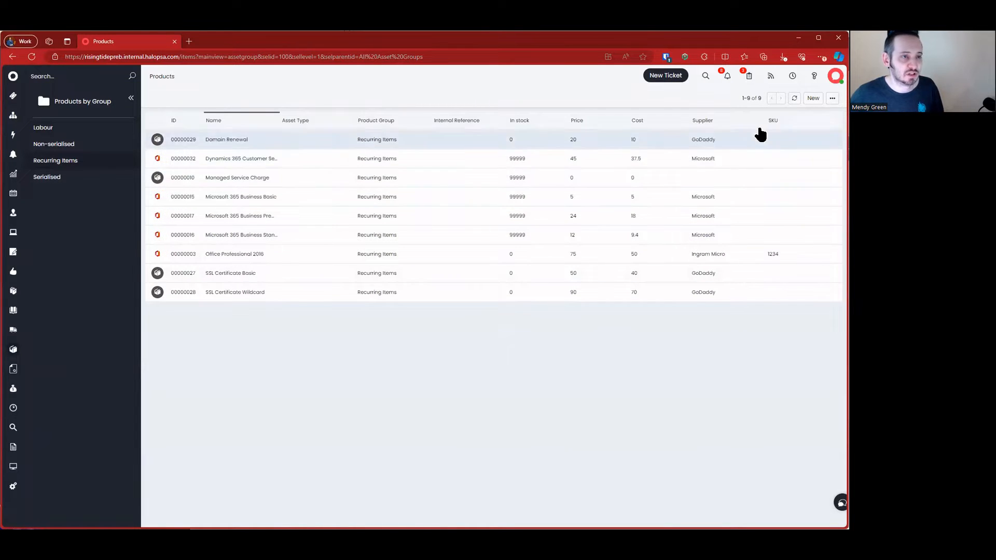
click(812, 99)
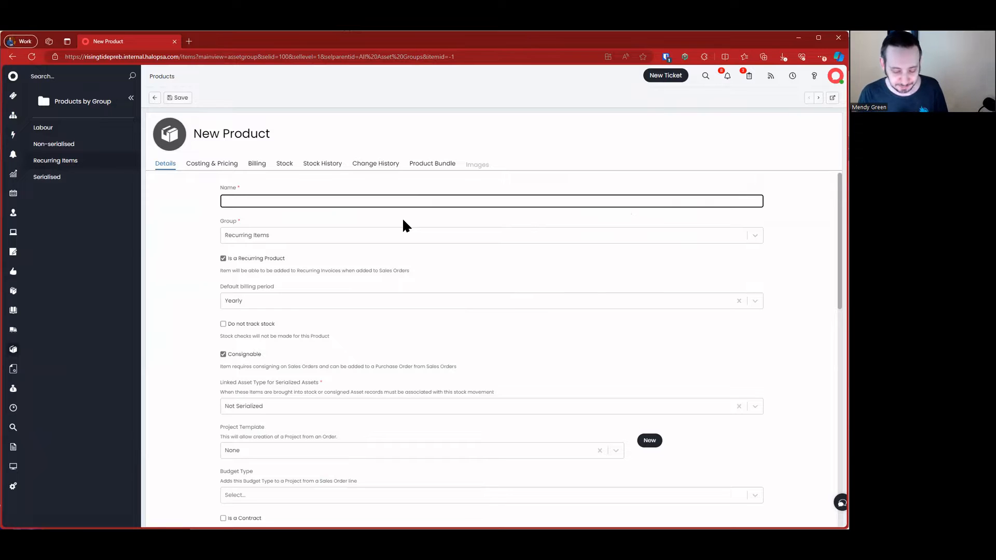
text(Rising T)
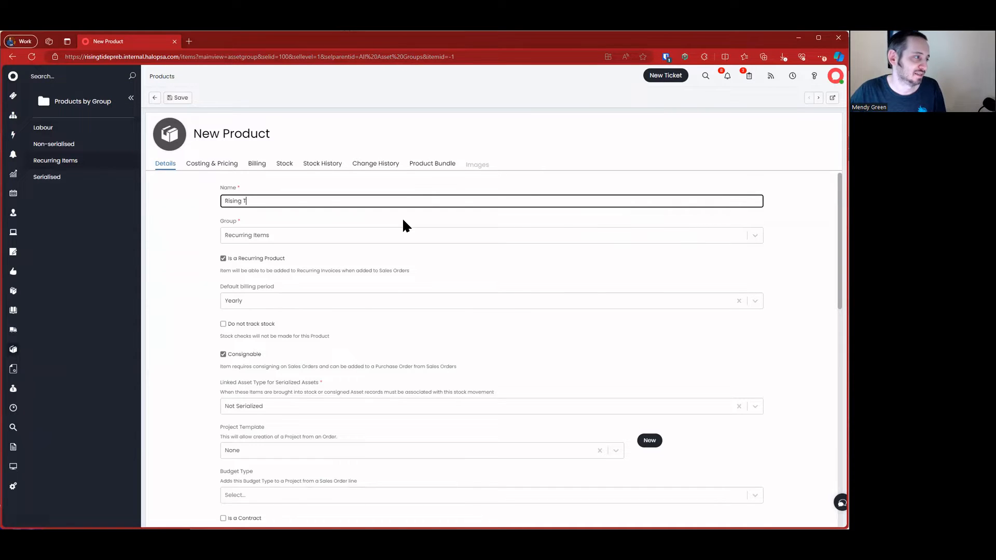
text(ide Secure EDR)
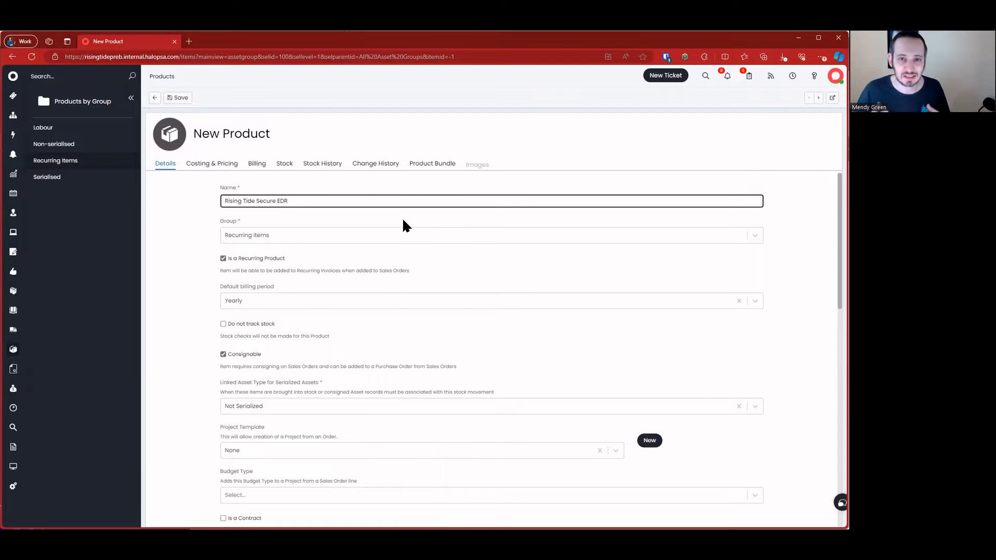
Set the product's default billing period to Monthly, enable Do not track stock and disable Consignable
click(250, 234)
click(180, 236)
click(289, 301)
click(275, 328)
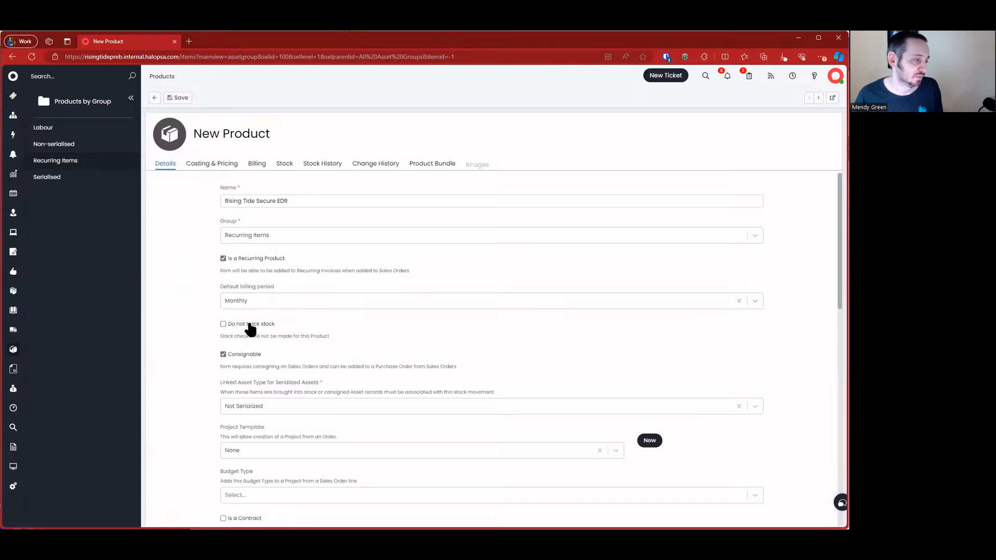
click(250, 324)
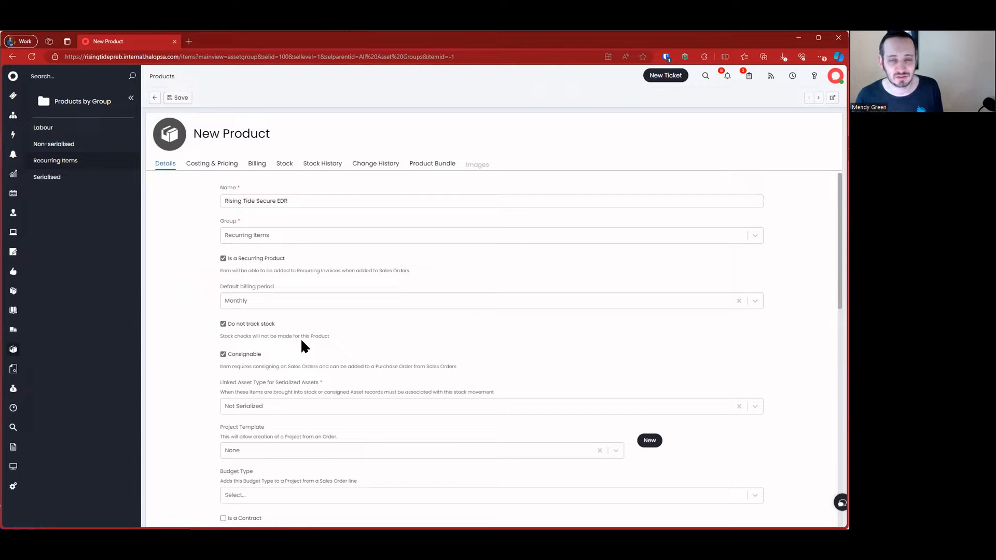
click(283, 354)
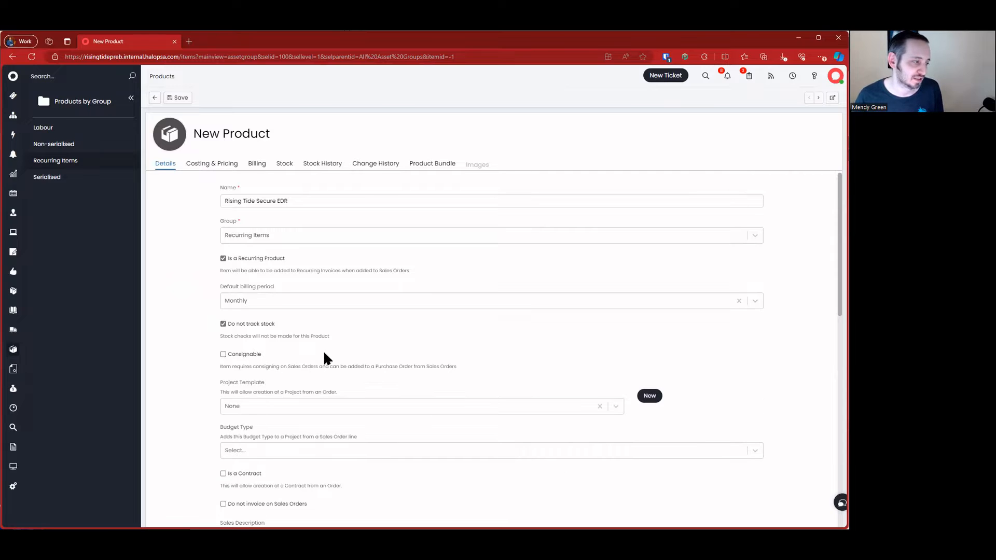
Examine the available project templates and budget types for the new product without choosing any
scroll(384, 375, down, 2)
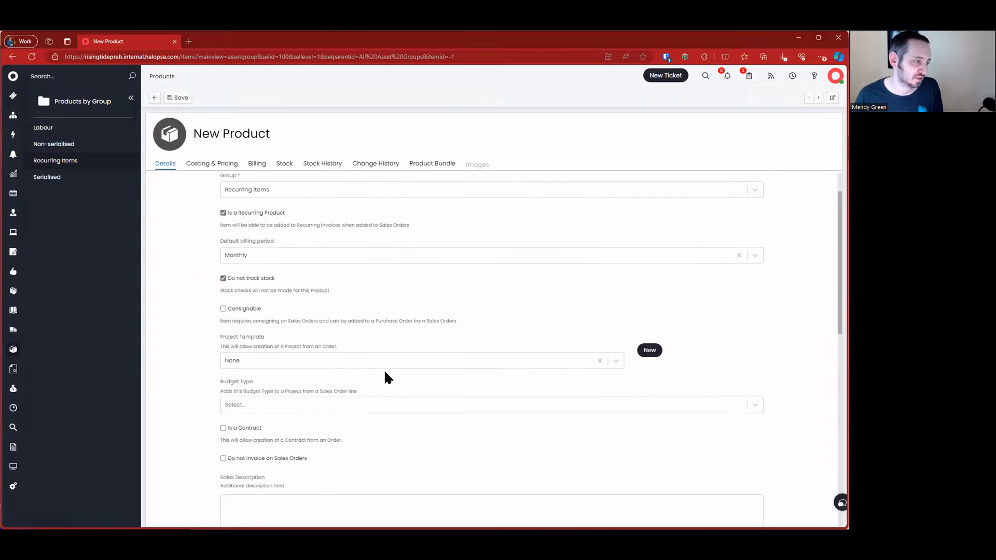
click(269, 317)
scroll(310, 369, down, 5)
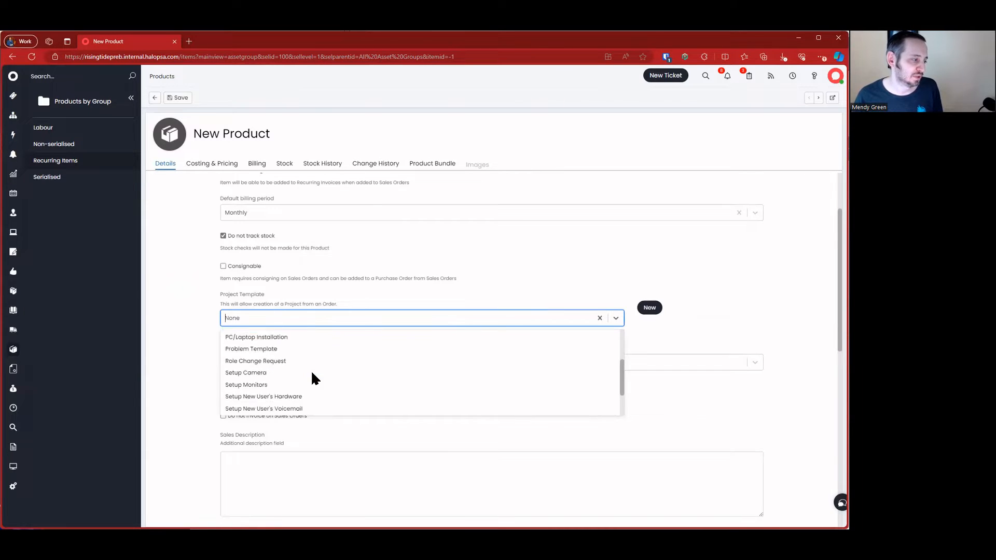
scroll(310, 370, up, 5)
scroll(313, 375, down, 5)
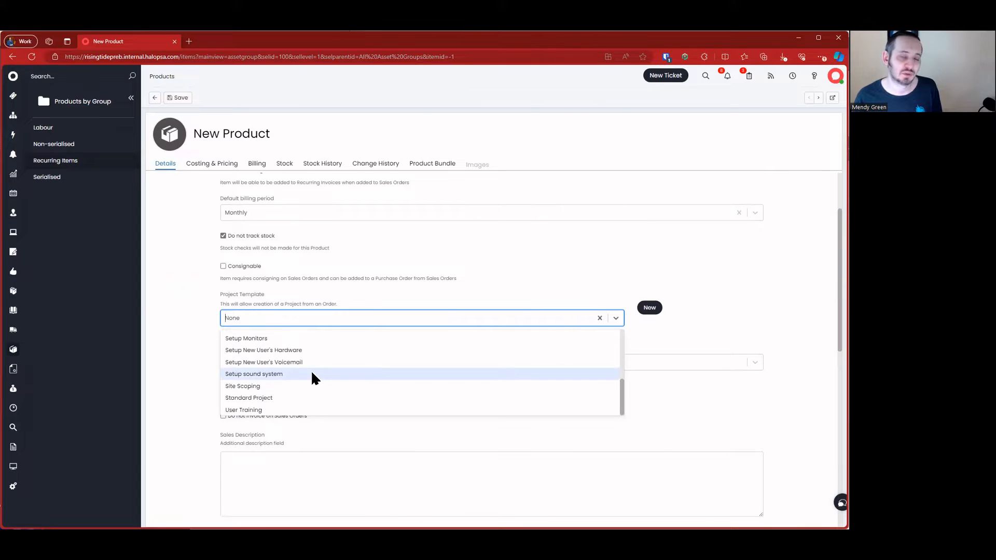
scroll(313, 375, up, 4)
scroll(310, 369, up, 1)
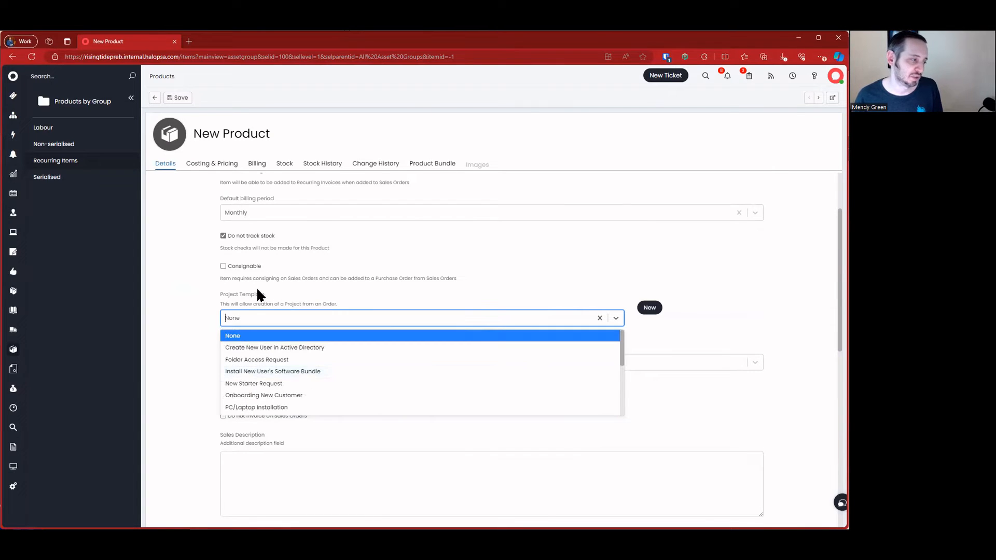
click(197, 317)
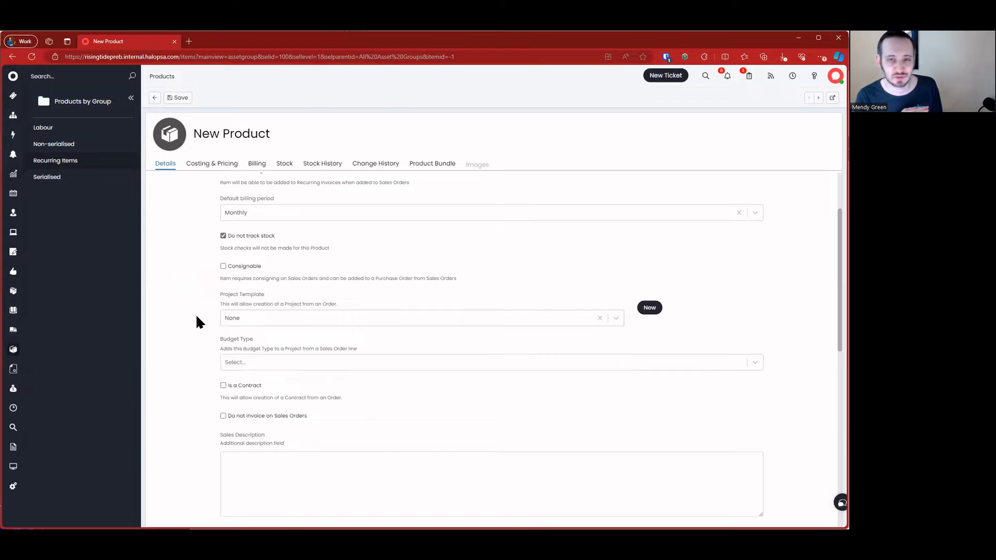
click(231, 362)
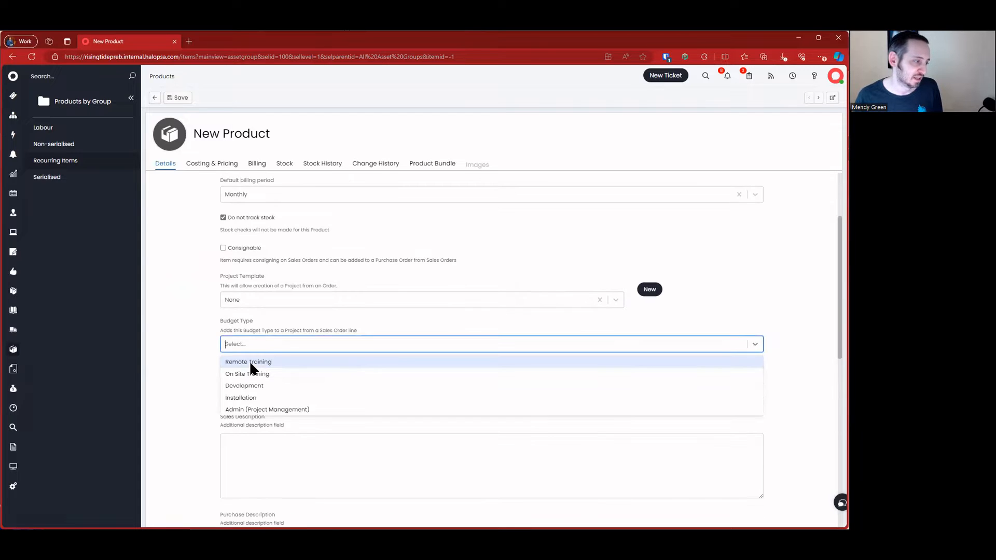
click(193, 367)
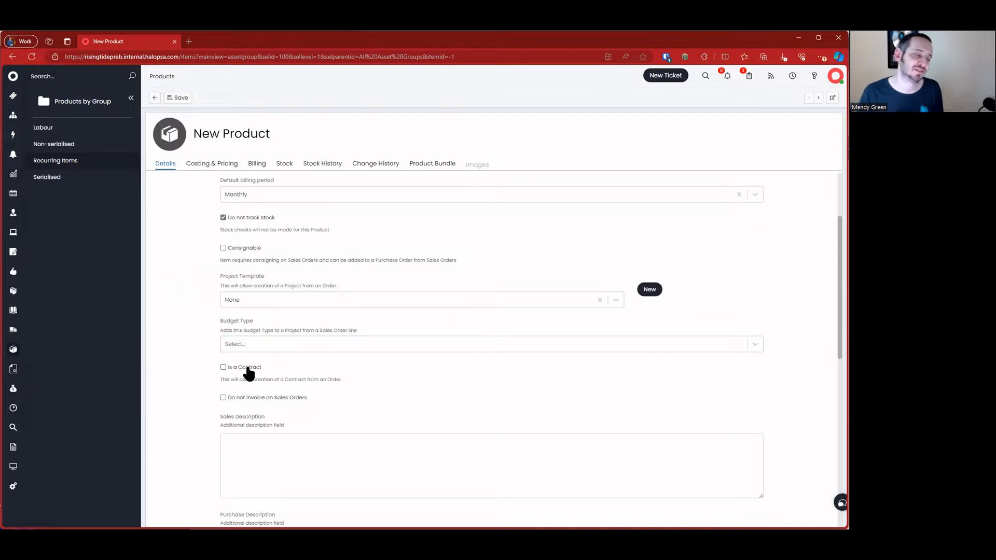
Examine the Is a Contract option and the sales and purchase description fields in the product details
drag(200, 360, 381, 382)
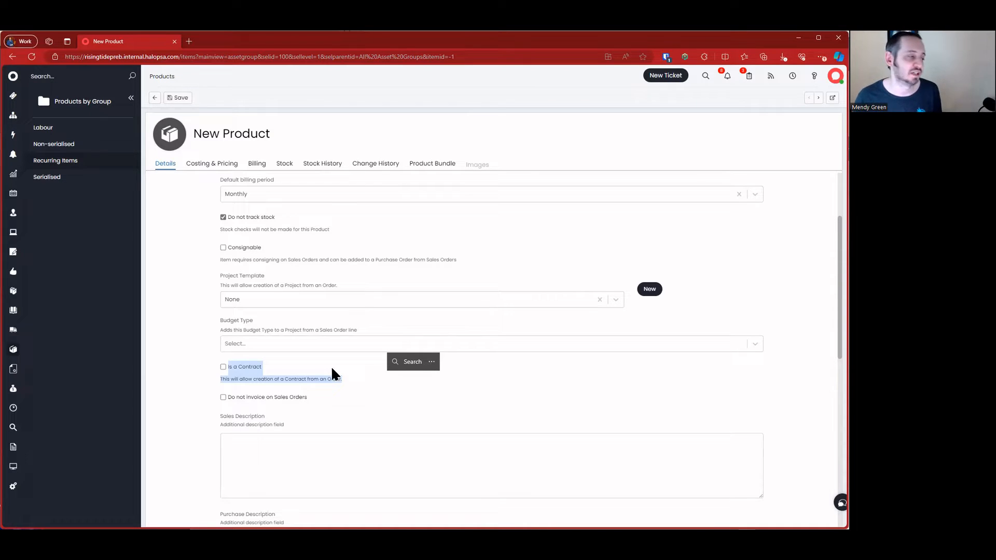
click(190, 369)
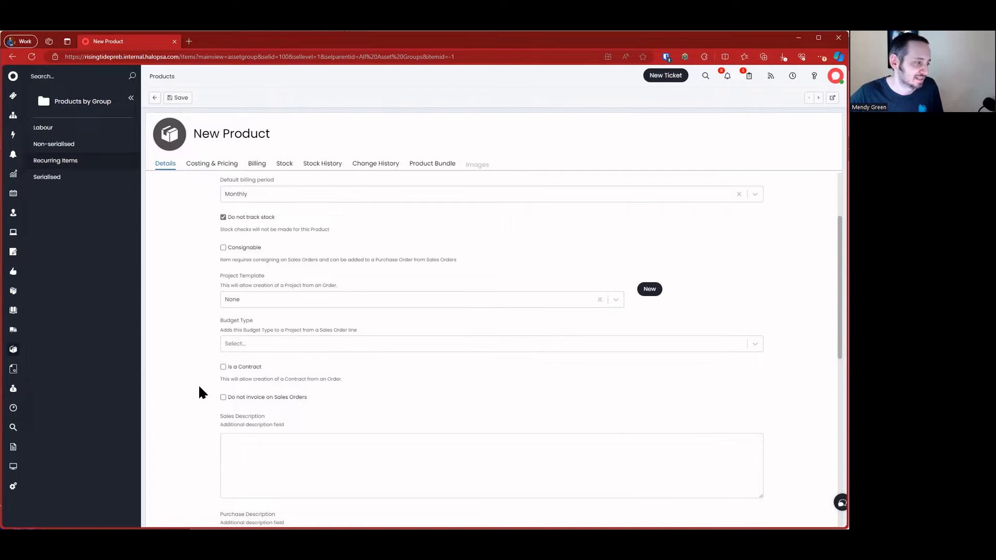
scroll(179, 388, down, 1)
scroll(179, 389, down, 3)
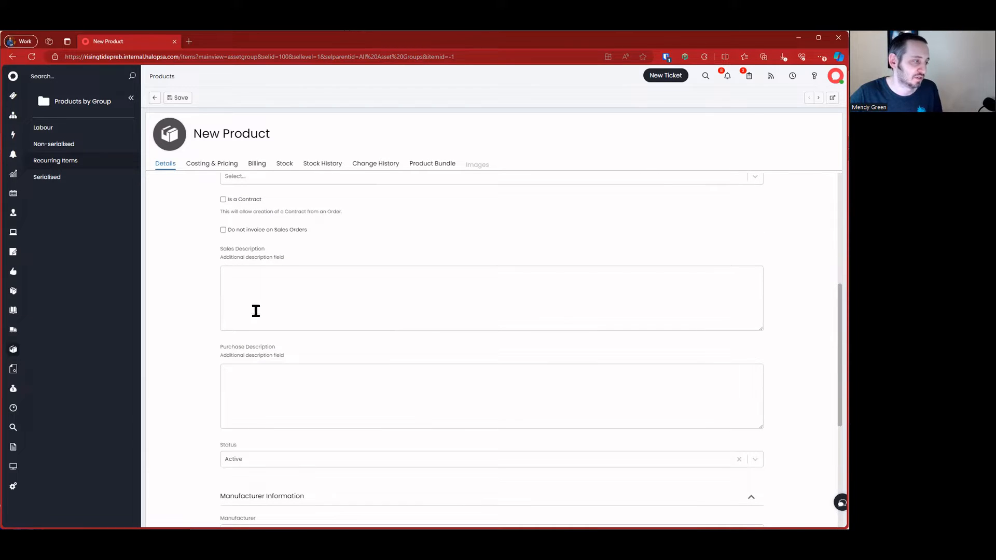
Try enabling Do not Invoice on Sales Orders, clear it again and review the product details
click(284, 233)
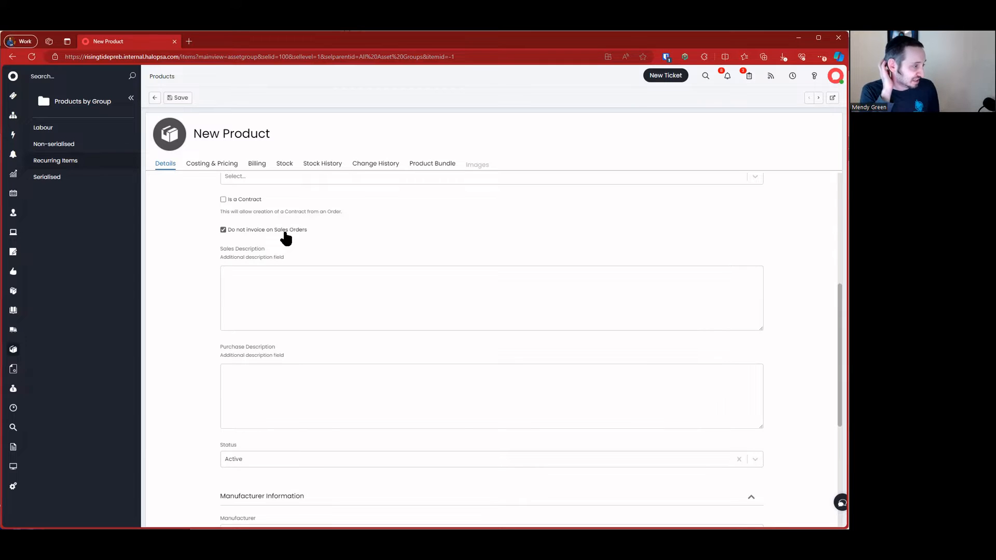
click(285, 231)
scroll(285, 233, up, 5)
scroll(285, 229, down, 3)
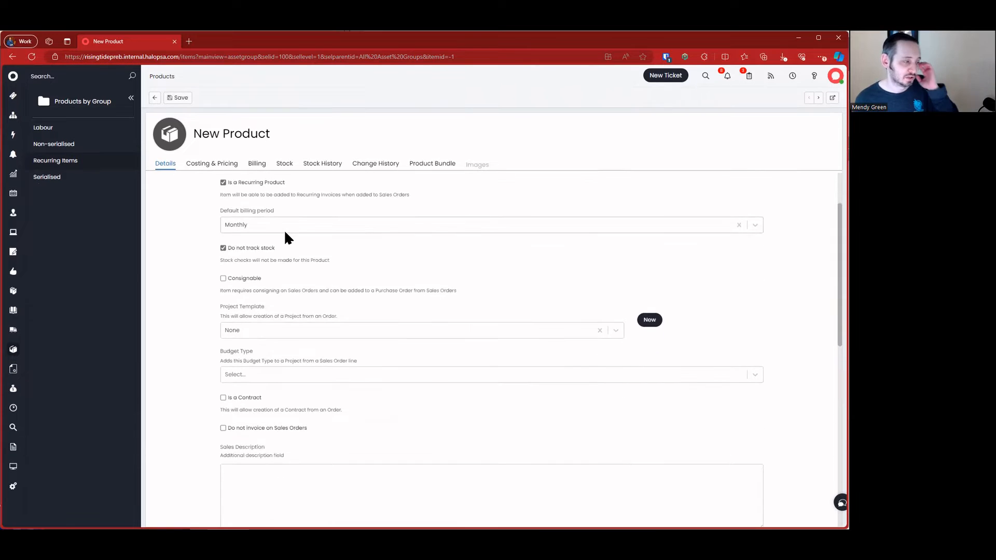
scroll(273, 224, up, 3)
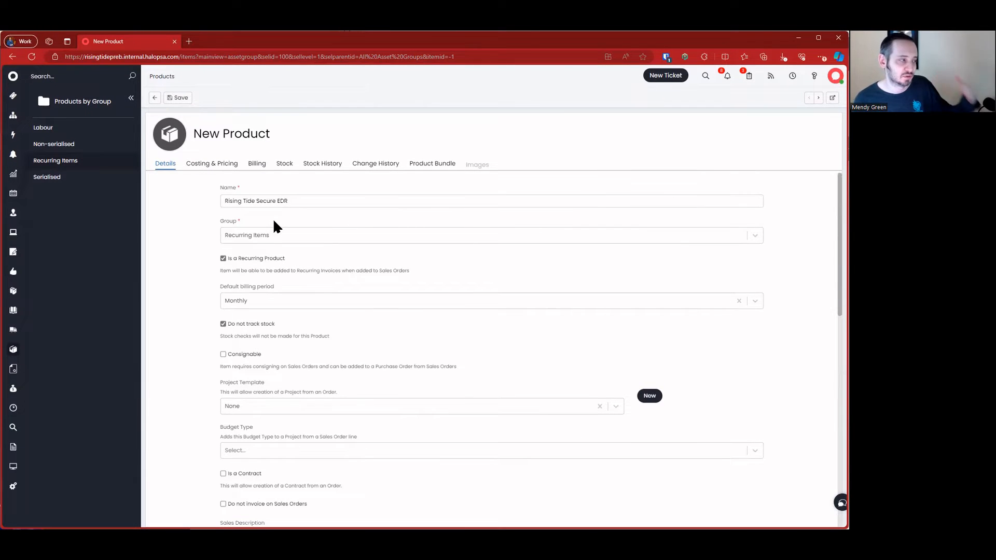
Set the product's price and recurring price to 4, and its cost and recurring cost to 2.30
click(216, 165)
click(238, 222)
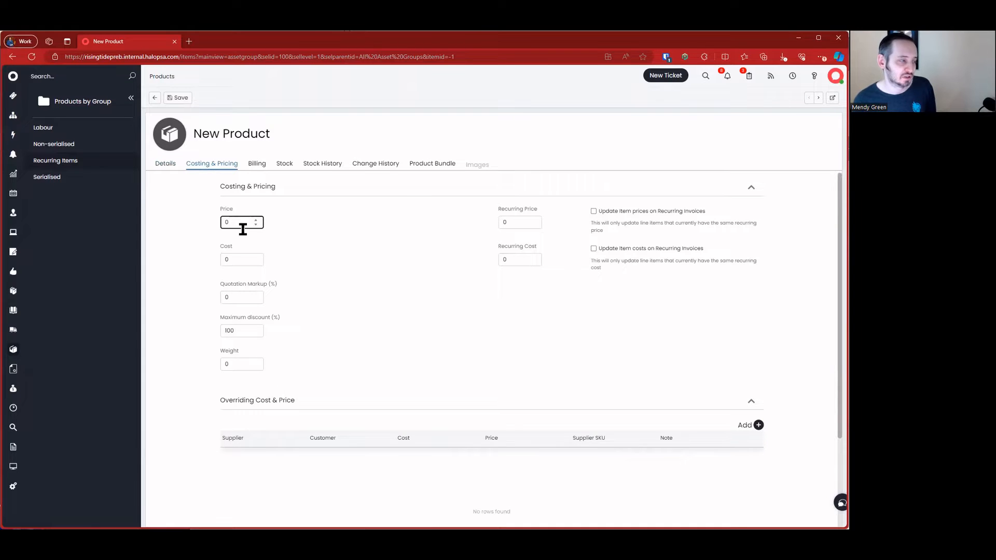
double_click(233, 223)
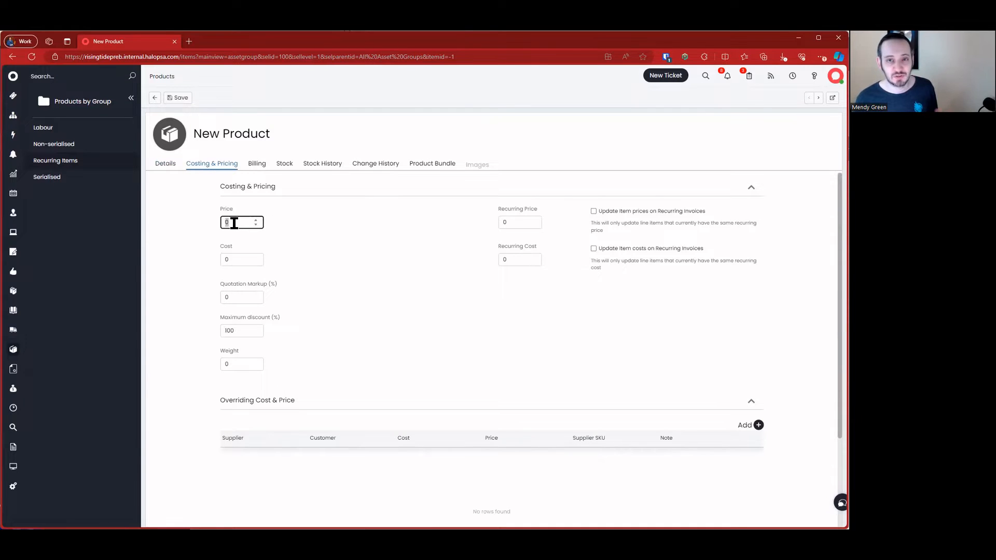
text(4)
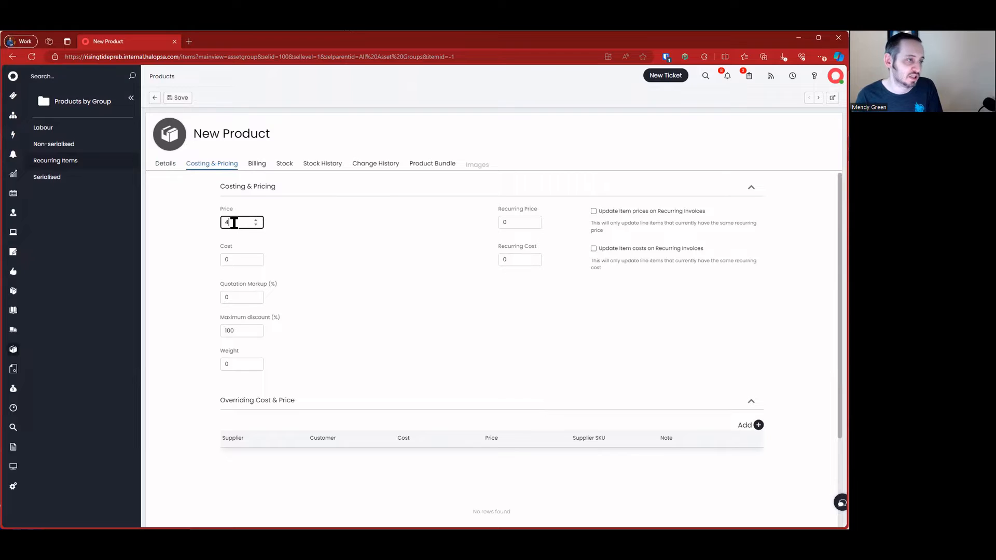
click(507, 224)
text(4)
click(228, 258)
text(2.30)
click(514, 255)
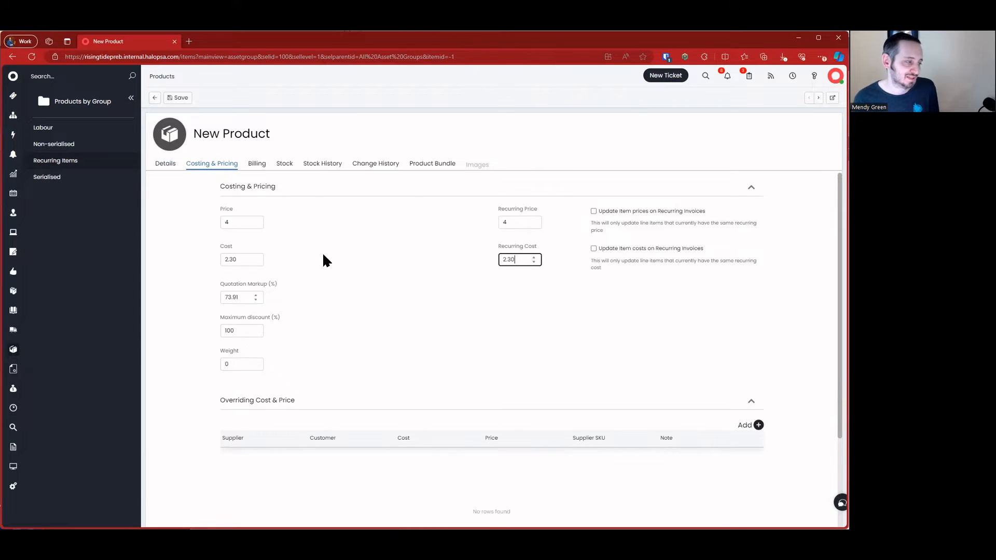
scroll(345, 358, down, 2)
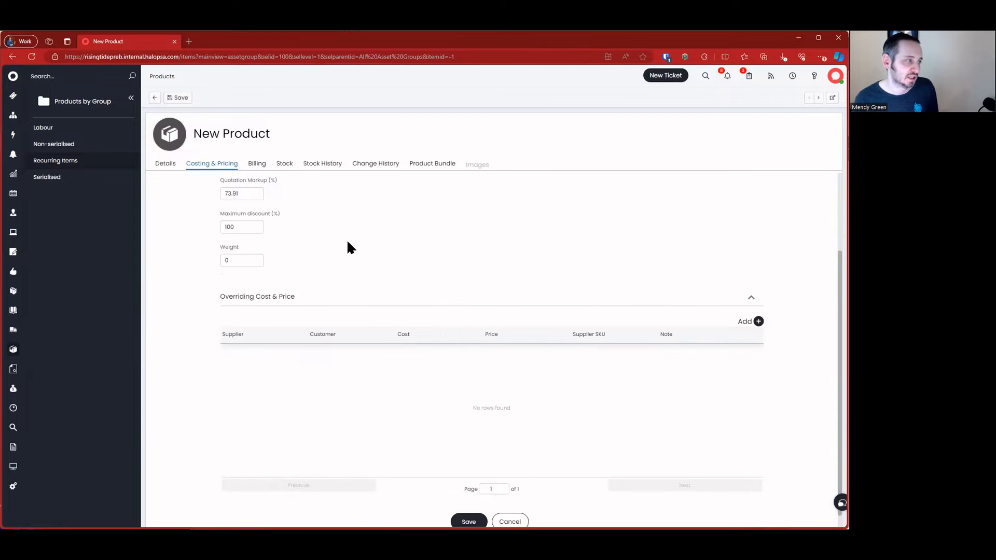
scroll(346, 239, up, 2)
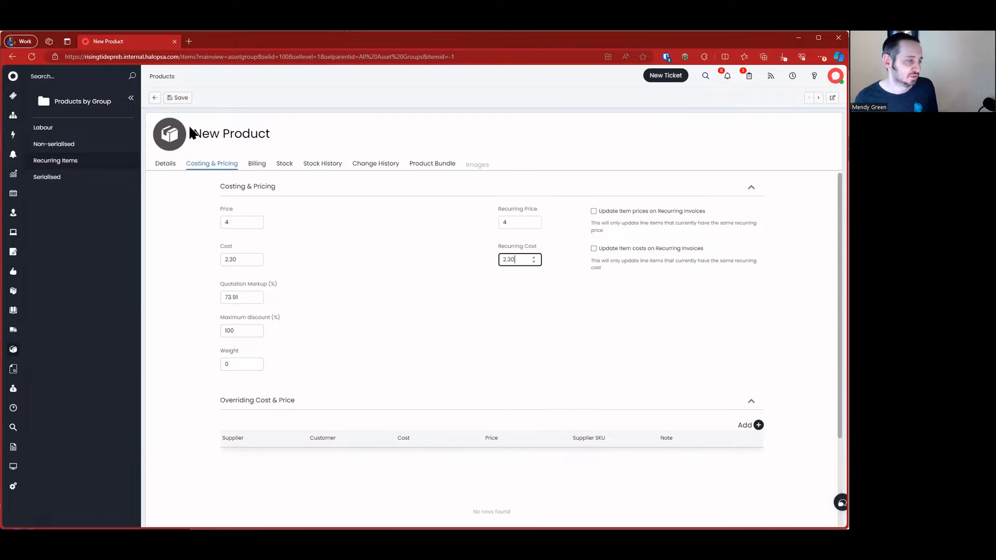
Exclude the new product from accounting integration in its billing settings and save the product
click(251, 163)
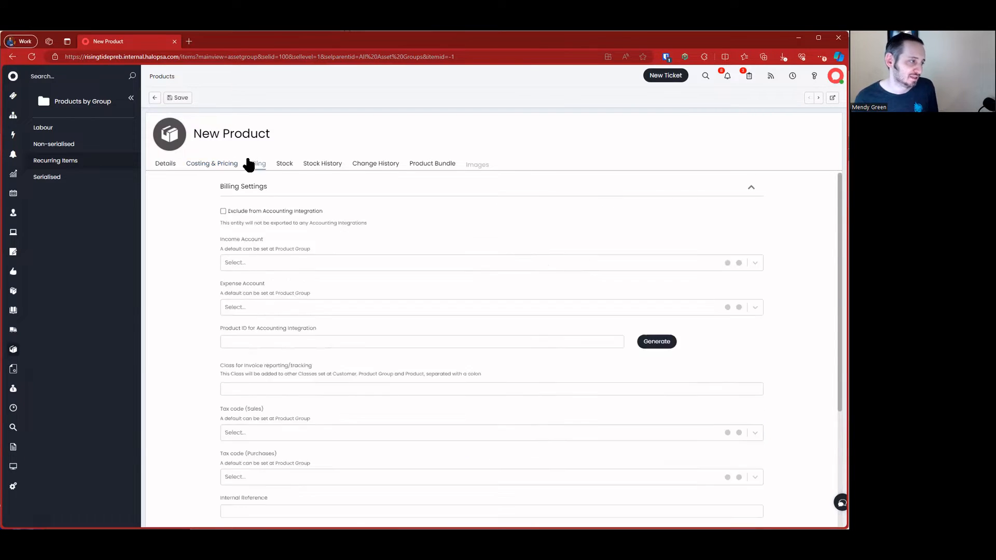
click(265, 212)
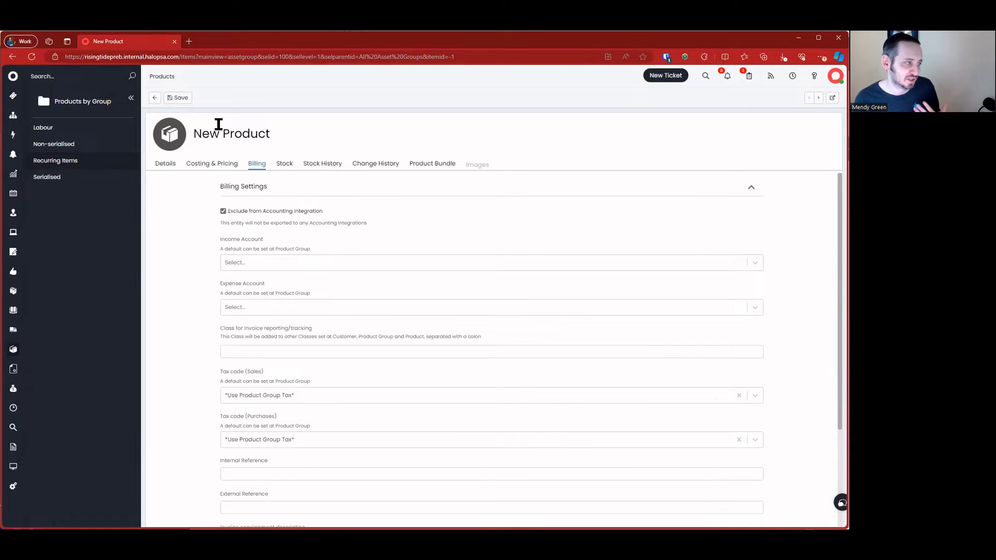
click(177, 97)
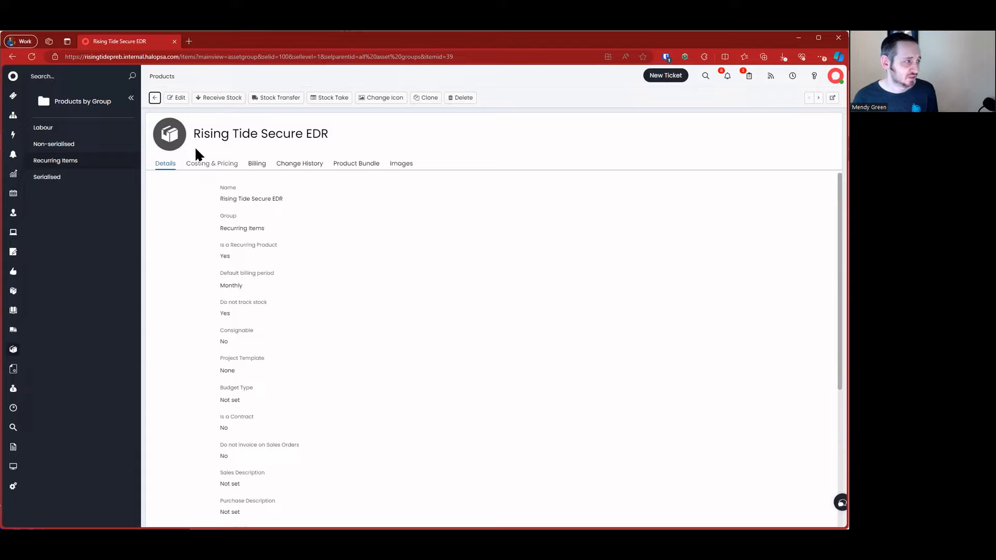
Review the saved product's details, costing and pricing, and billing settings
drag(191, 135, 387, 146)
click(287, 197)
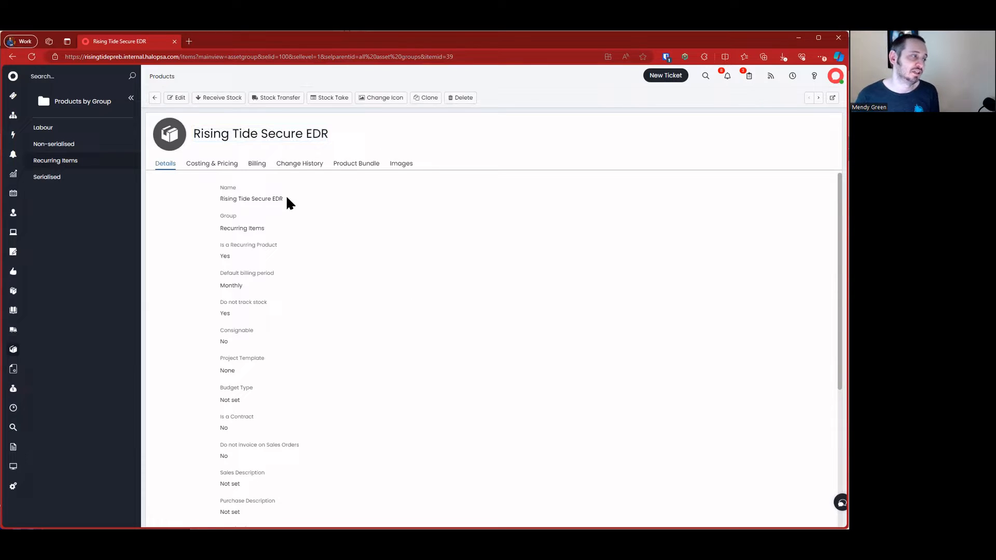
click(225, 163)
click(171, 164)
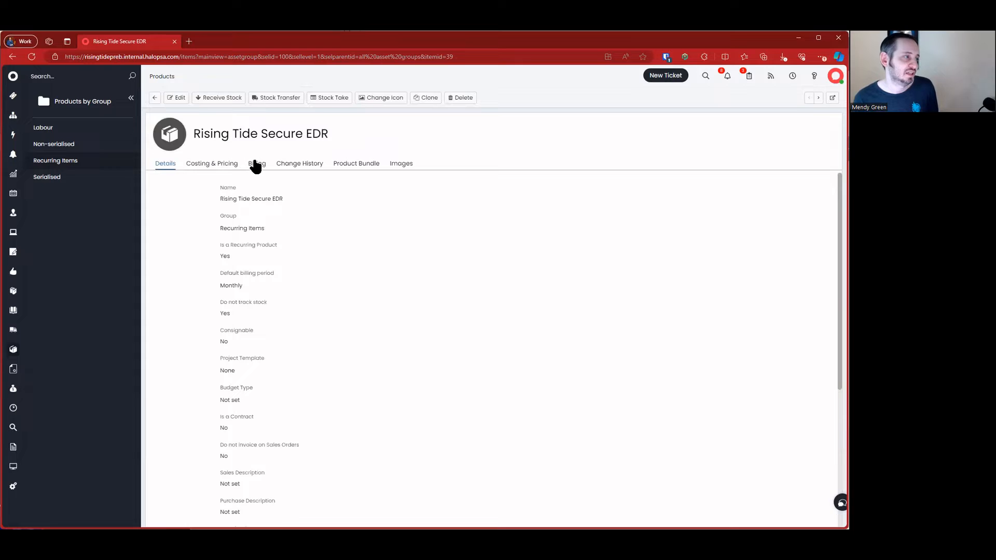
click(254, 163)
click(164, 166)
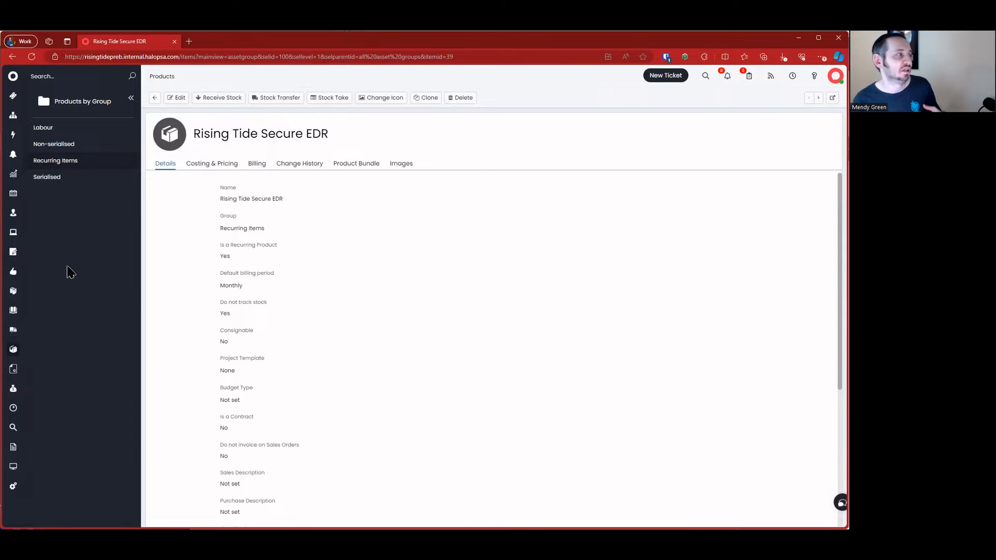
Start a new recurring invoice for the customer Mendyonline
click(13, 213)
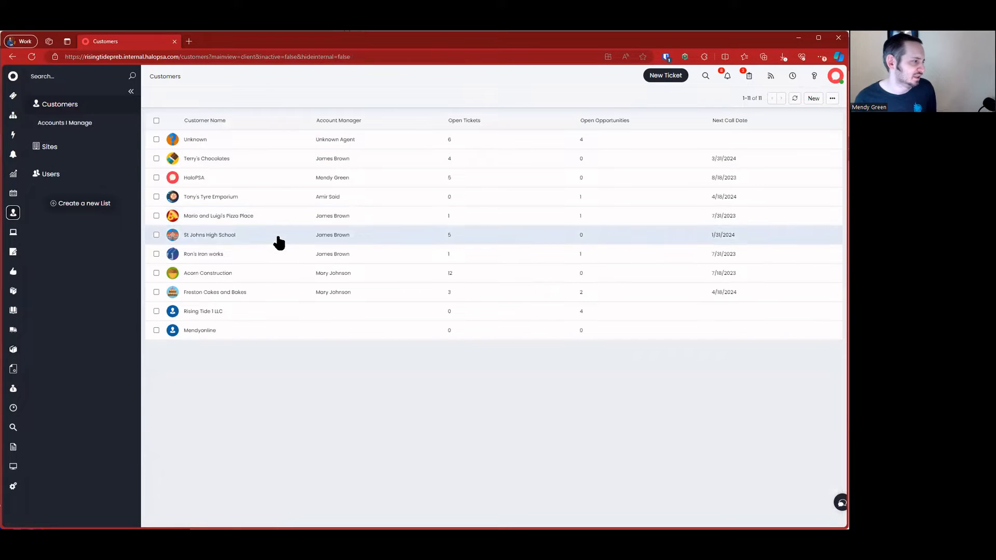
click(269, 330)
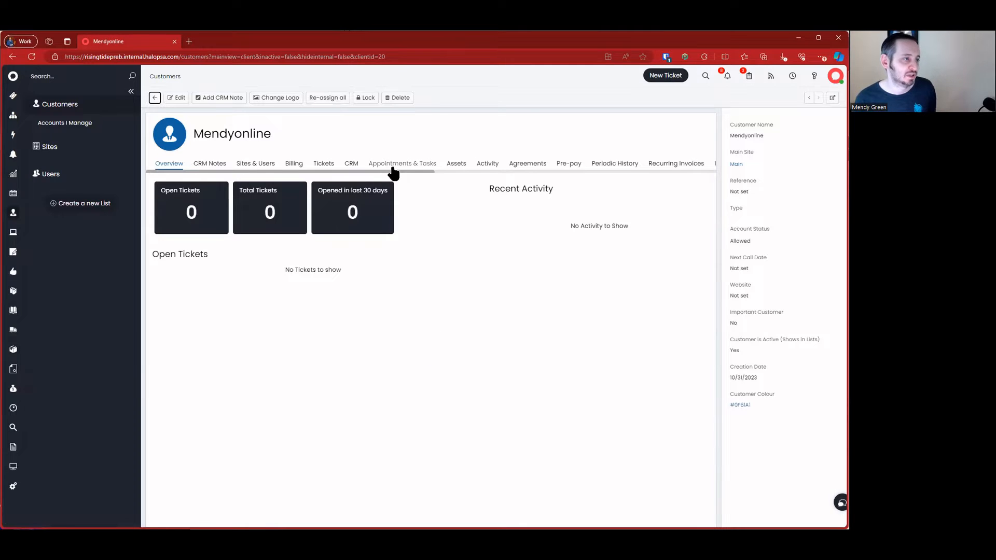
scroll(476, 162, right, 4)
click(472, 169)
click(682, 184)
click(596, 214)
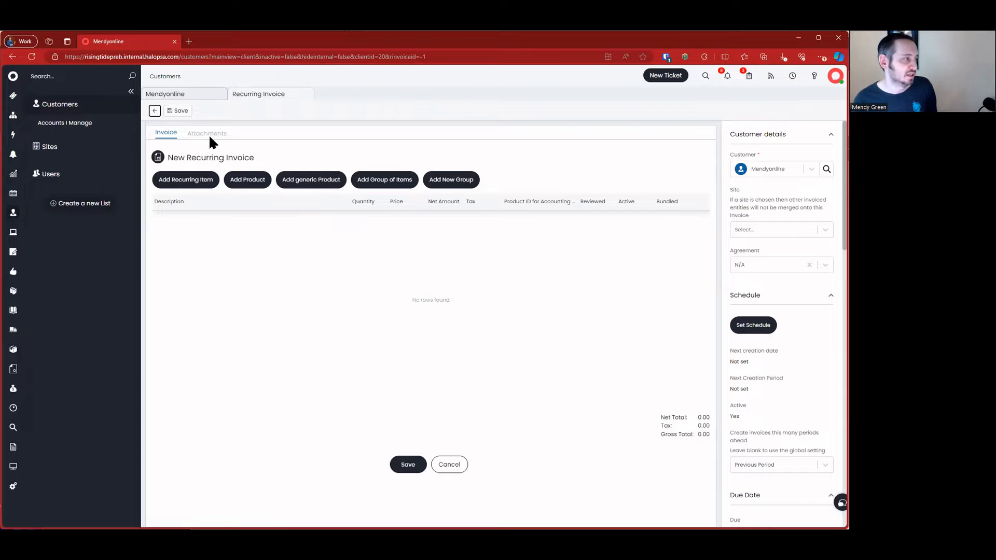
Add the product Rising Tide Secure EDR to the recurring invoice with a quantity of 10
click(236, 180)
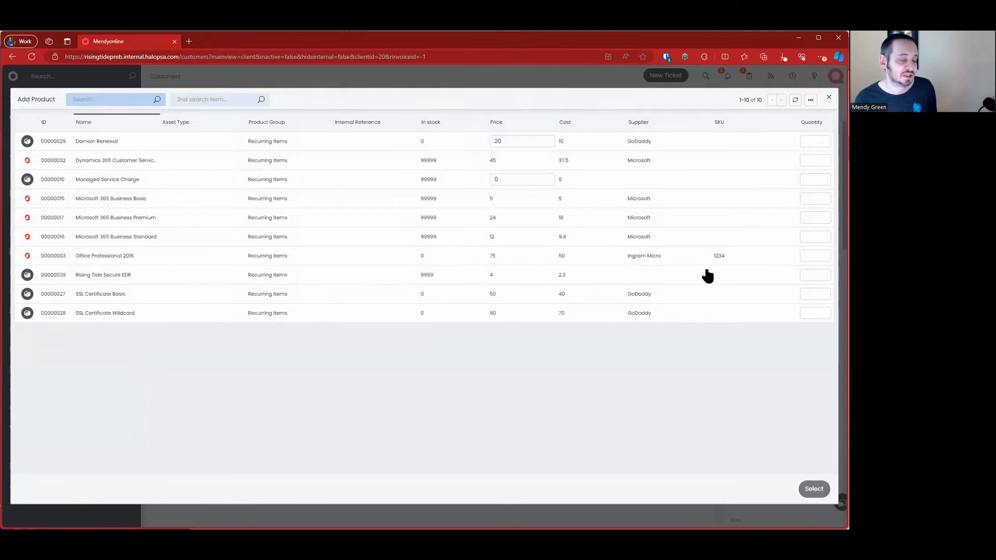
click(811, 274)
text(10)
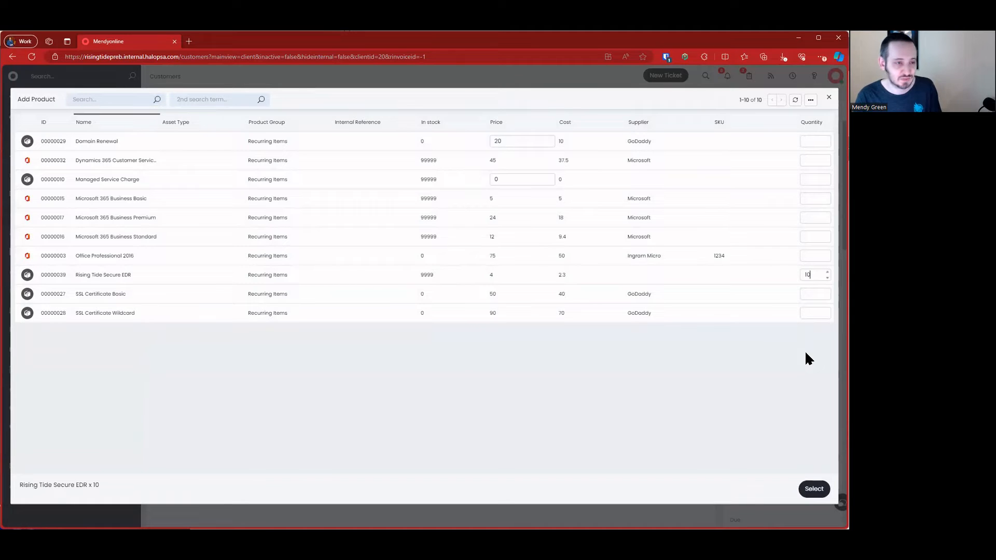
click(815, 488)
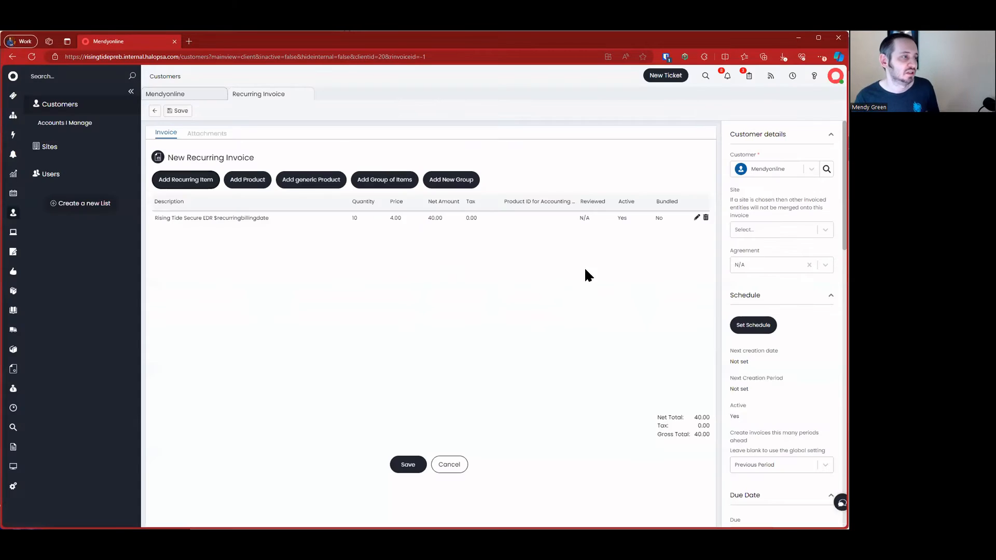
Set the invoice's site to Main and check the available agreements, leaving N/A selected
click(772, 229)
click(774, 254)
click(746, 266)
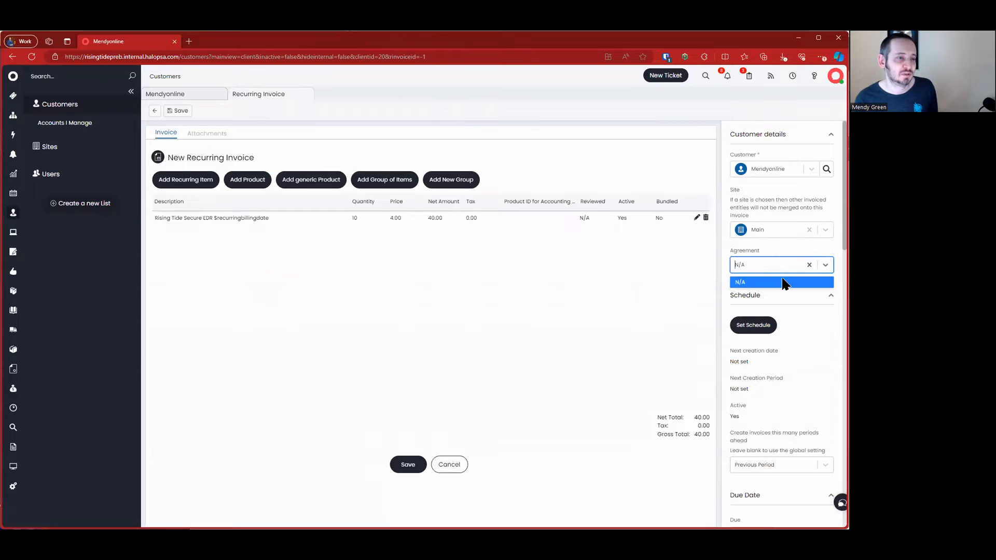
click(749, 266)
Set the recurring invoice schedule to start on 12/1/2023 with a Monthly repeat period
click(752, 324)
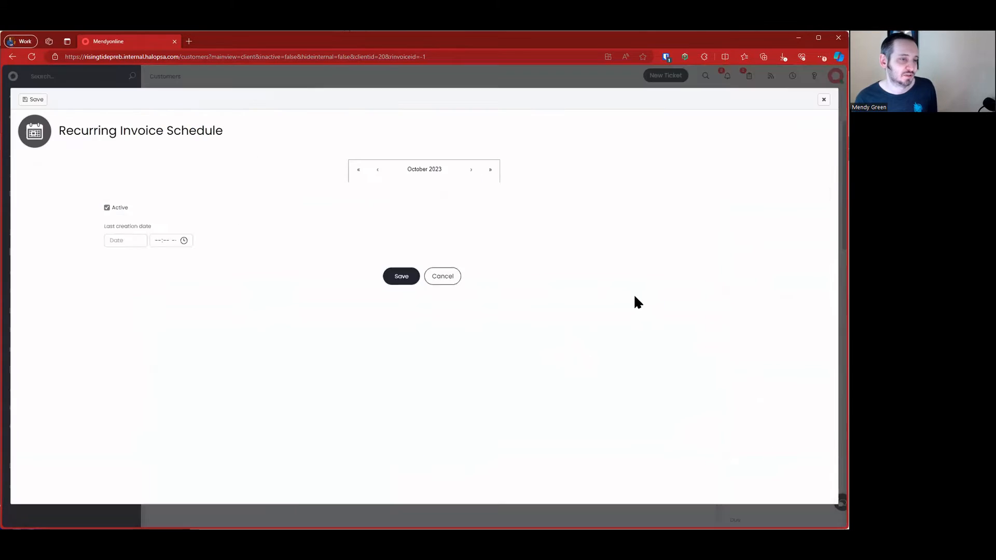
scroll(307, 282, down, 1)
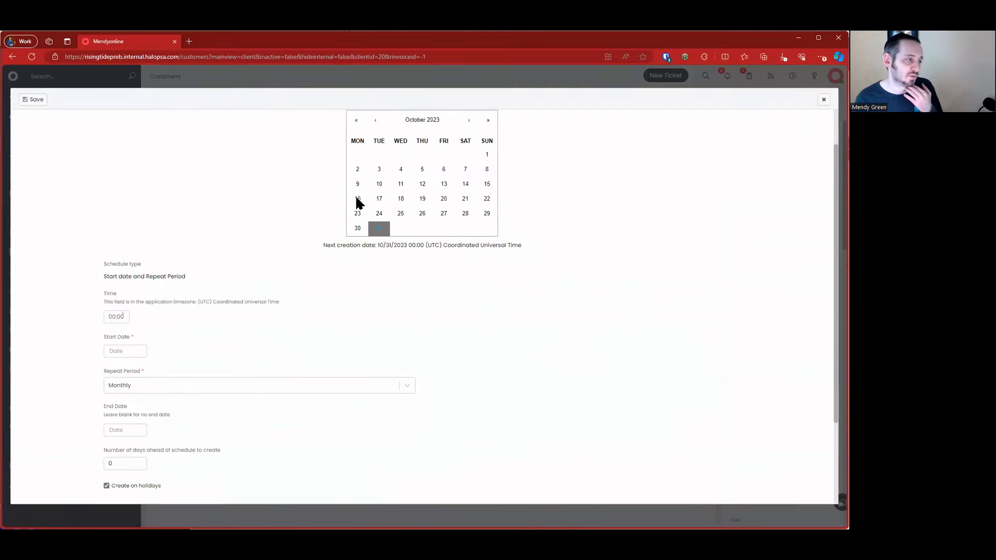
scroll(355, 194, up, 1)
scroll(307, 231, down, 3)
click(127, 267)
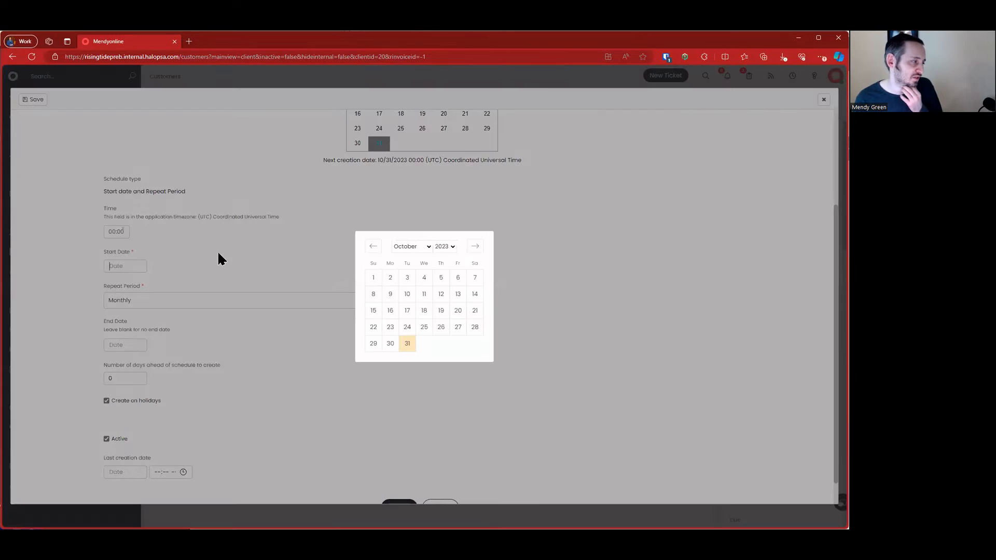
click(472, 247)
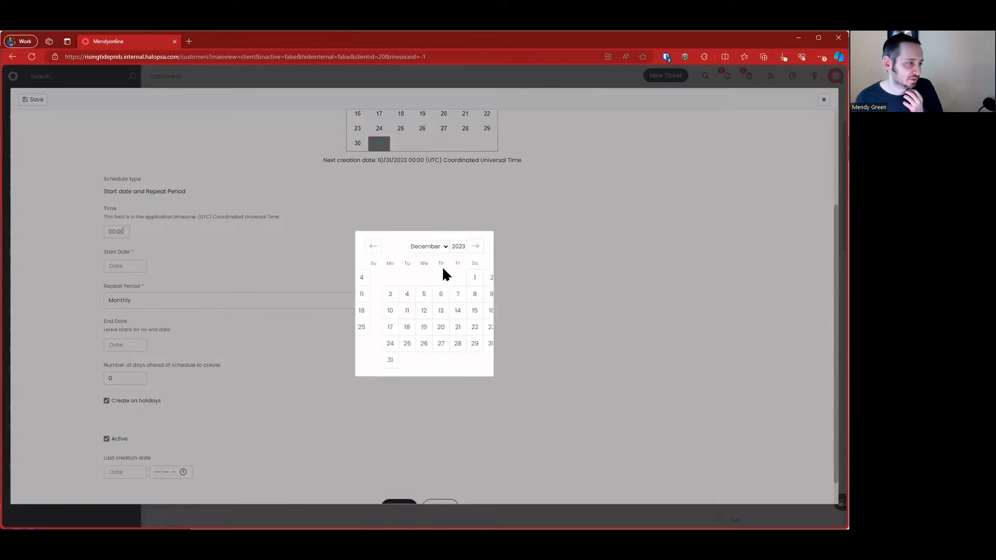
click(458, 279)
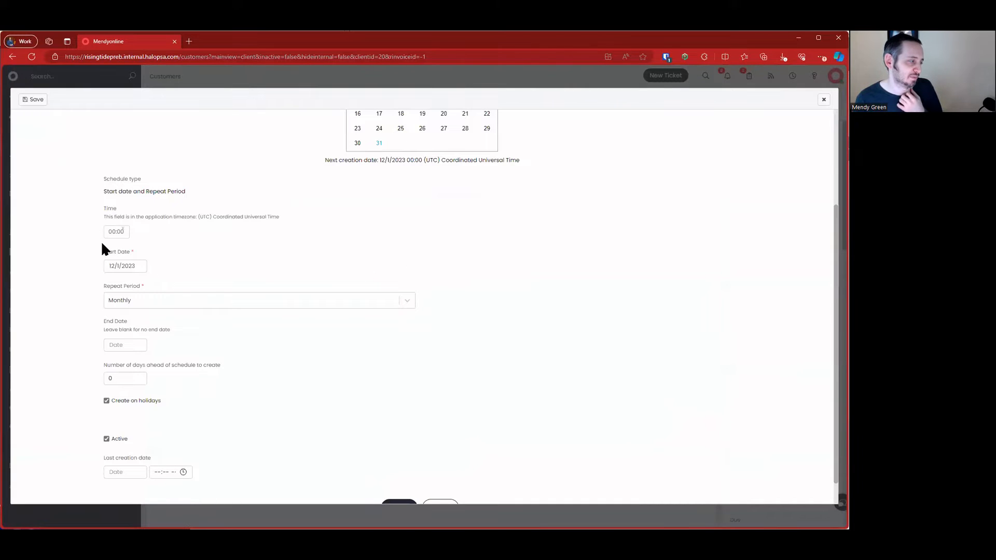
scroll(206, 306, down, 1)
click(140, 273)
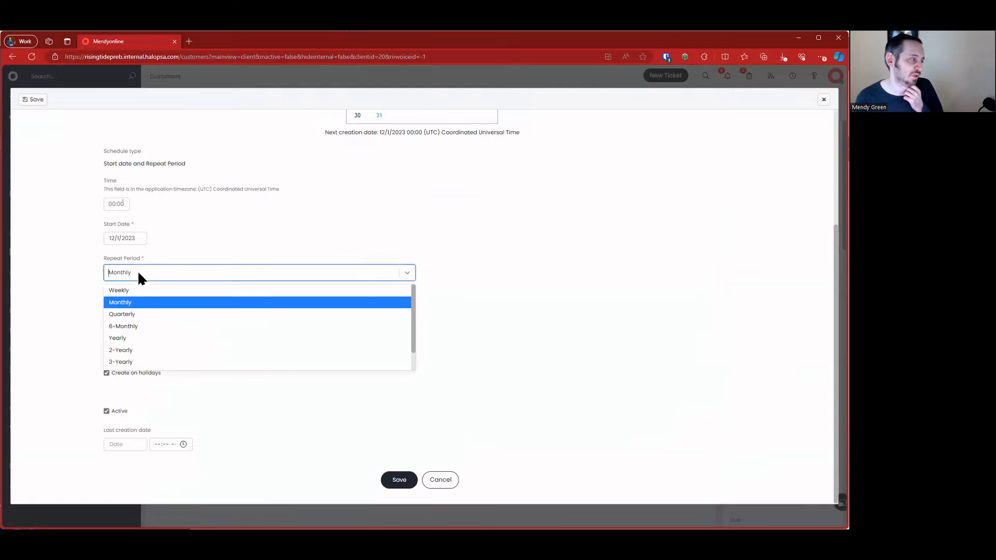
click(149, 304)
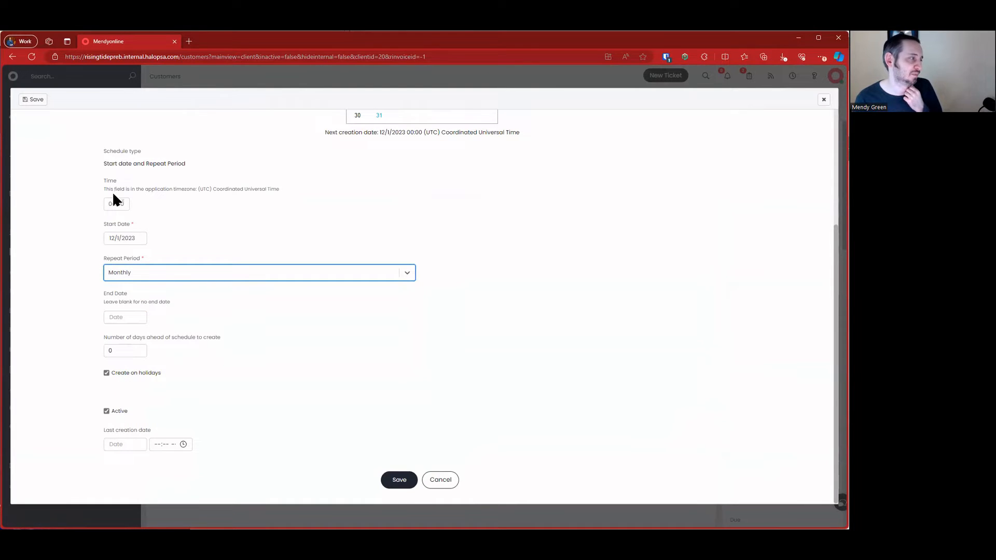
Set the schedule's creation time to 10:00 and save both the schedule and the recurring invoice
click(118, 203)
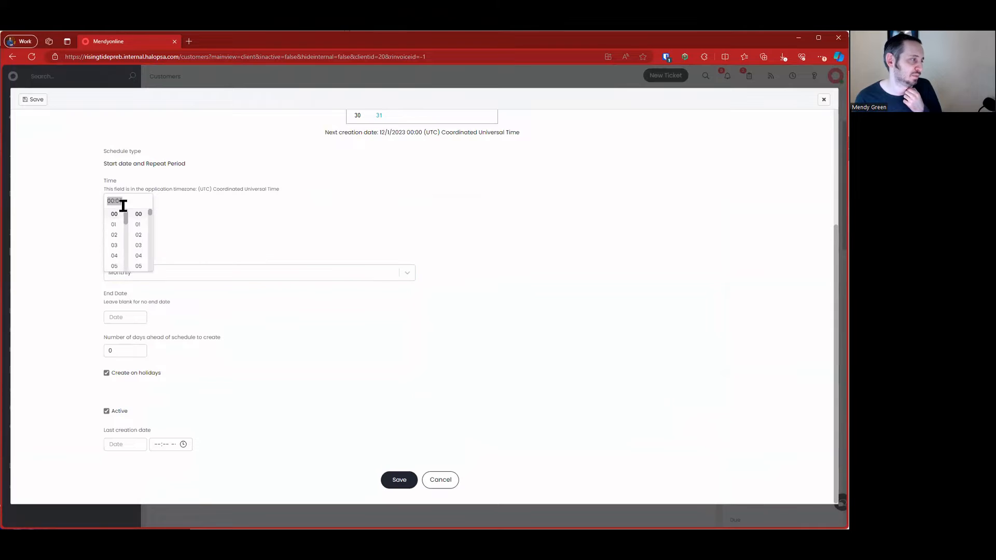
scroll(116, 262, down, 2)
scroll(114, 243, up, 1)
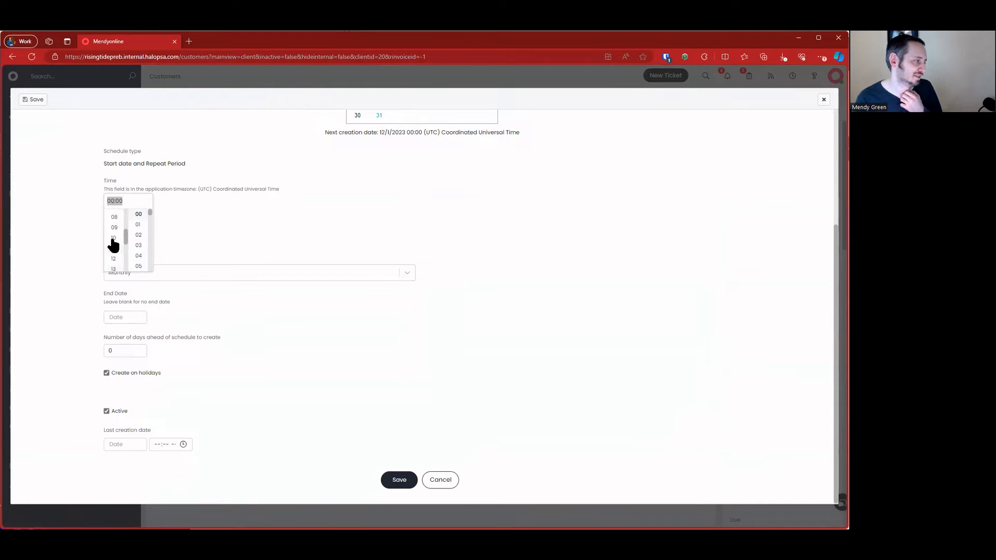
click(111, 237)
click(176, 224)
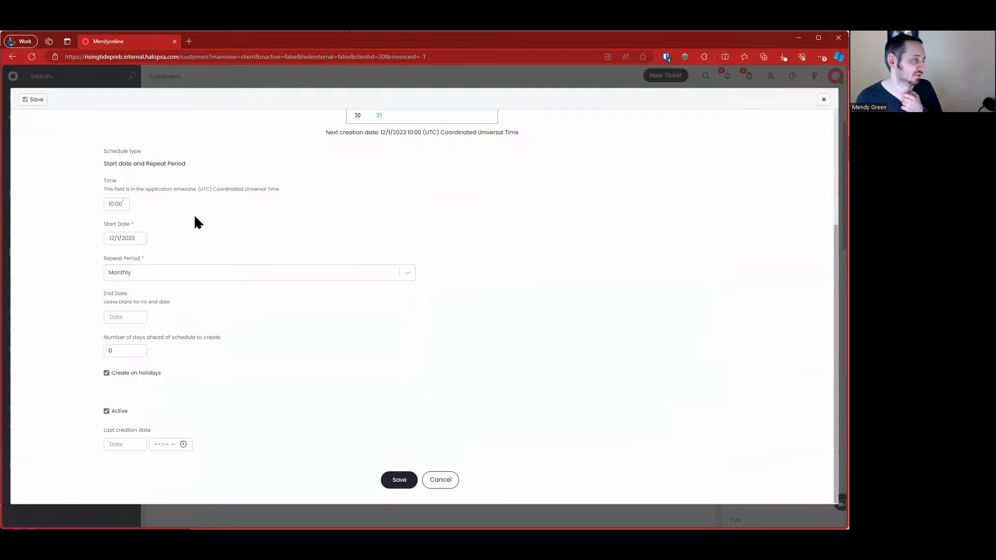
click(118, 204)
click(186, 210)
scroll(235, 222, up, 1)
scroll(237, 228, down, 1)
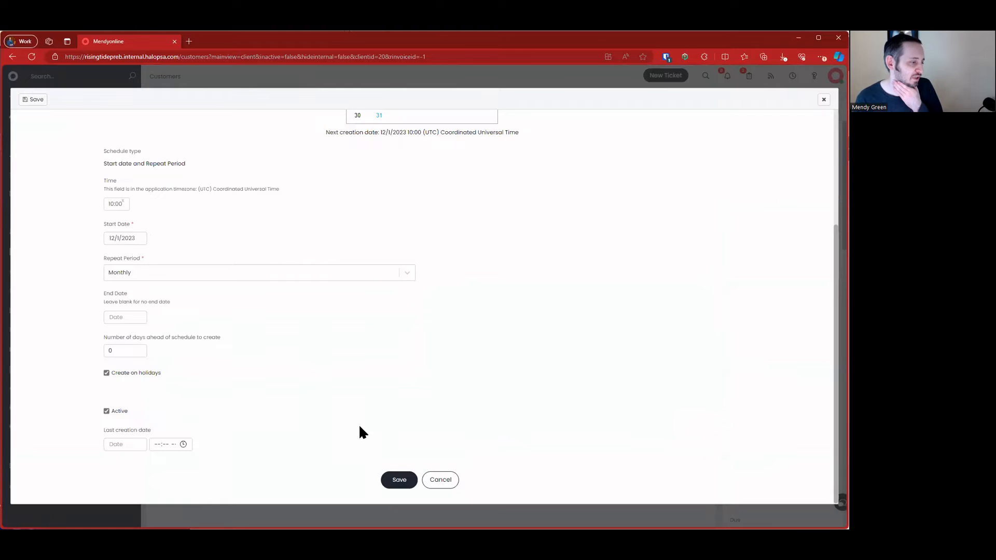
click(399, 479)
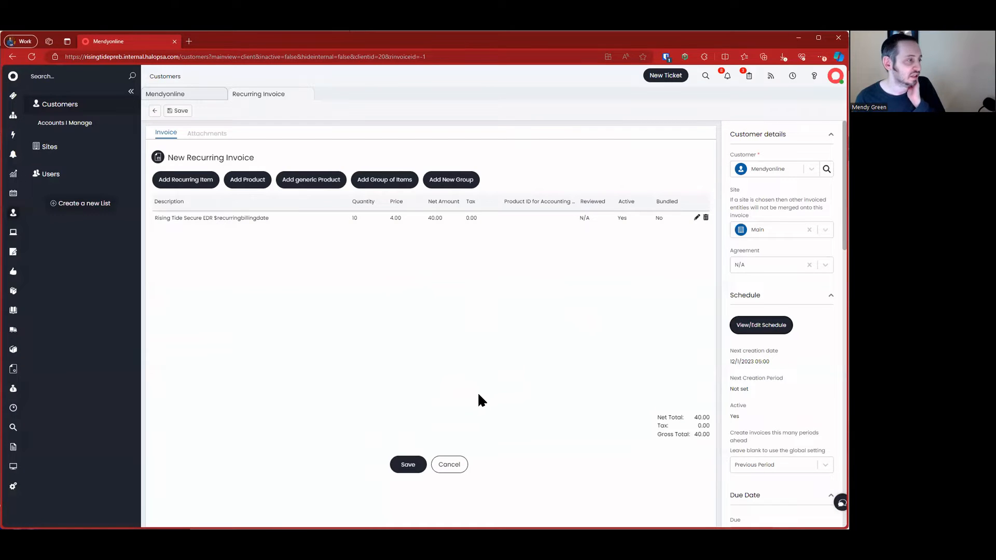
click(408, 464)
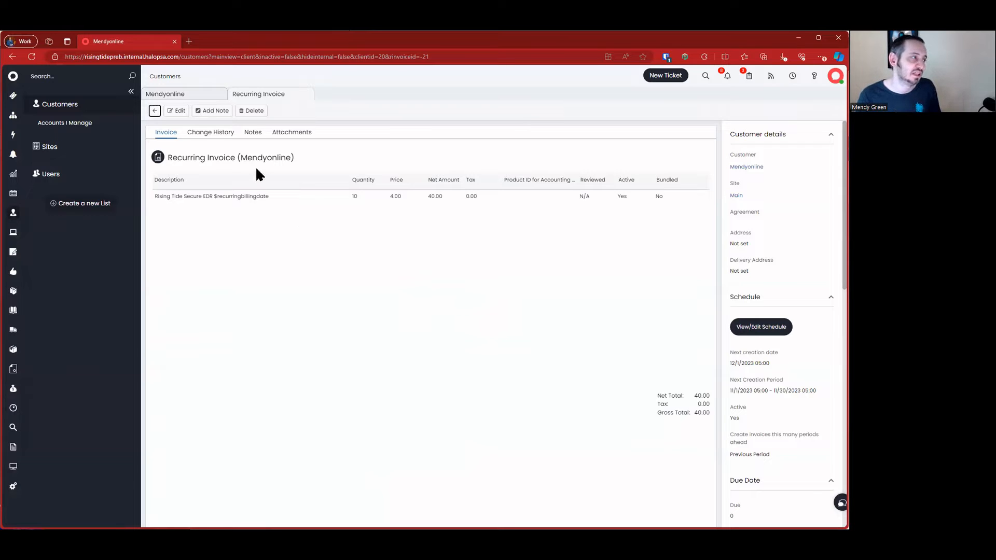
Edit the Rising Tide Secure EDR invoice line to calculate its quantity from Subscription count on creation
click(183, 112)
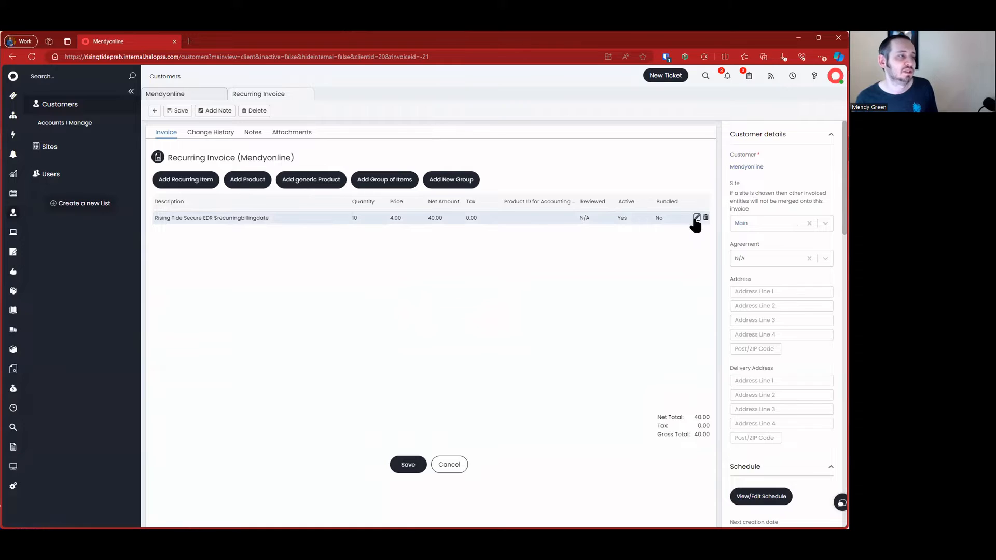
click(696, 217)
click(568, 351)
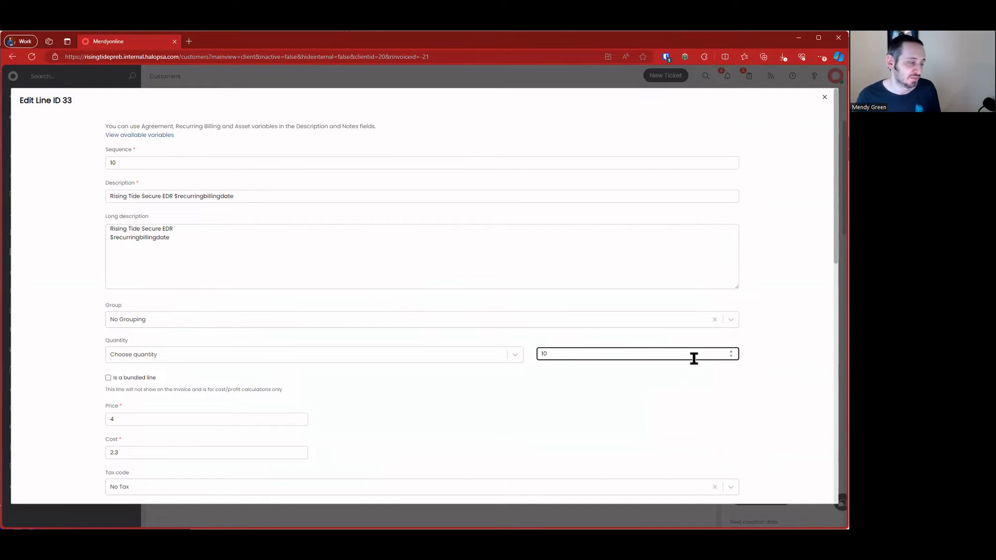
click(485, 355)
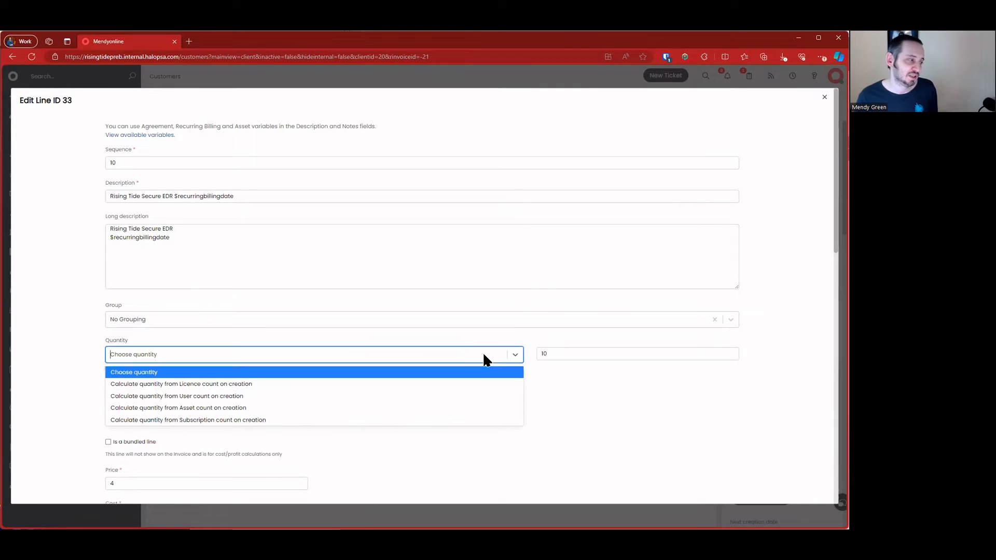
click(440, 418)
Try calculating the line's quantity from Licence count on creation and switch back to Subscription count on creation
click(450, 353)
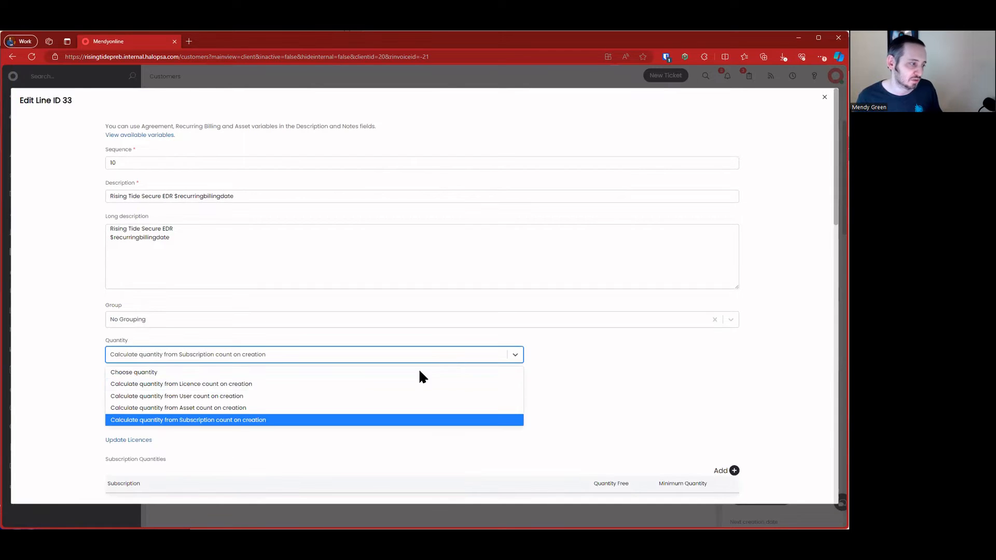
click(419, 382)
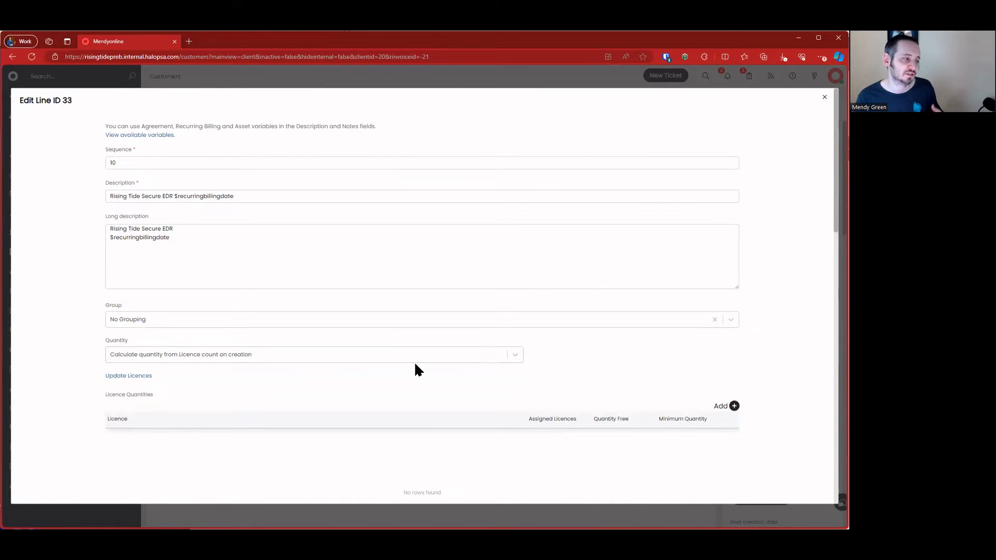
click(414, 359)
click(429, 417)
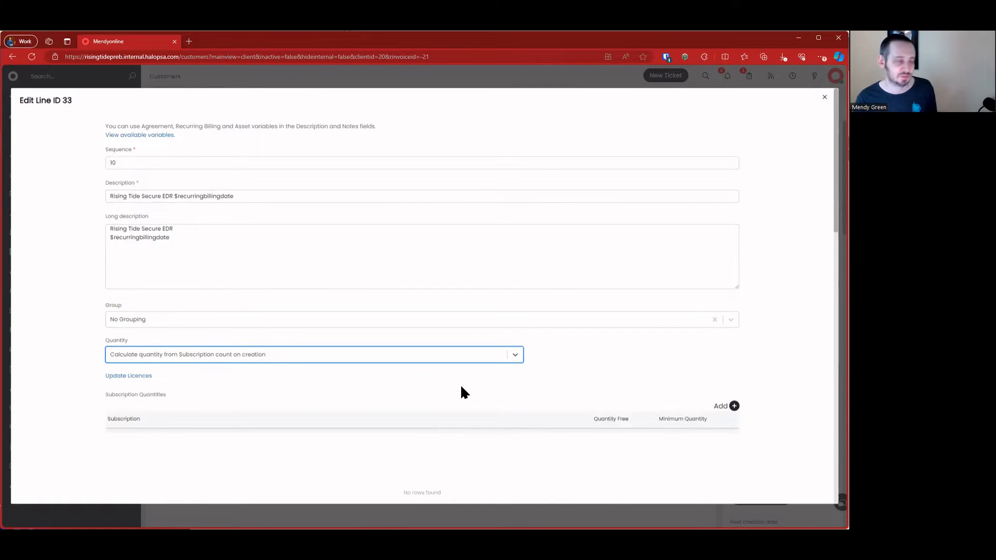
Add a subscription quantity for All subscriptions with a minimum quantity of 10 to the invoice line
scroll(460, 391, down, 1)
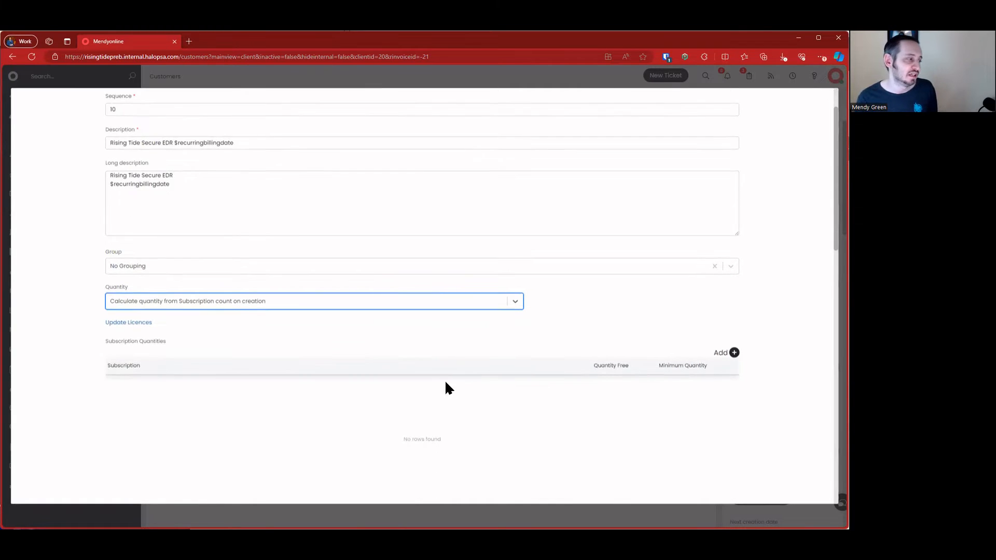
click(734, 353)
click(475, 232)
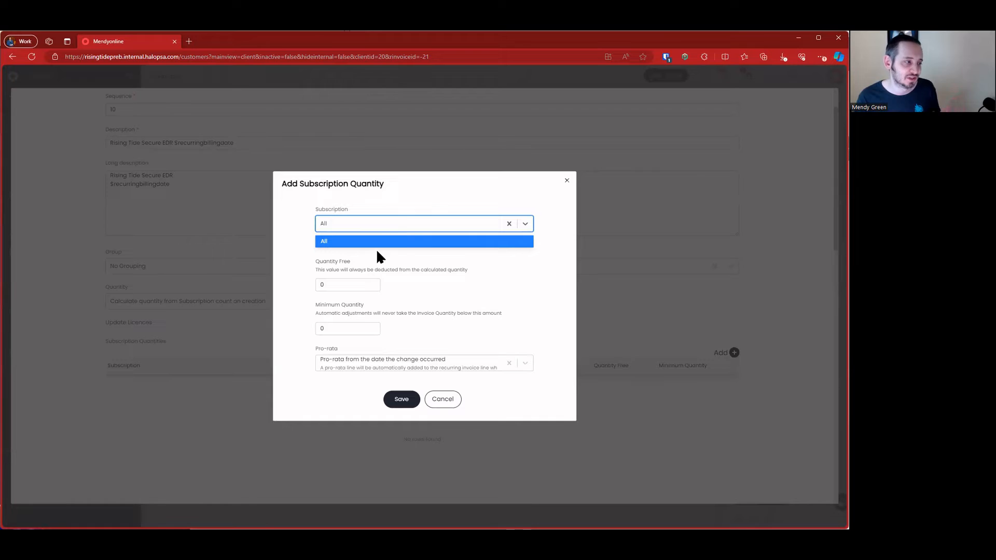
click(318, 326)
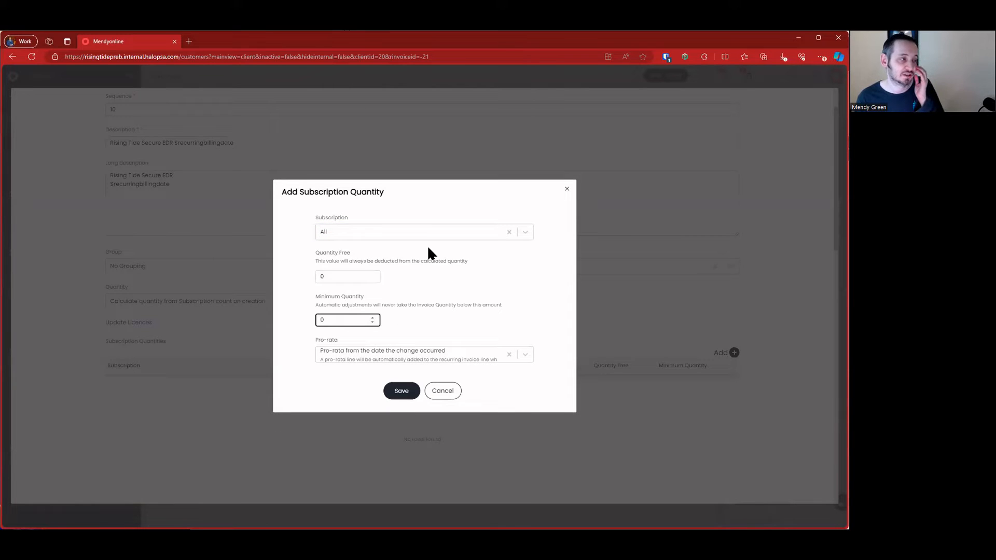
text(1)
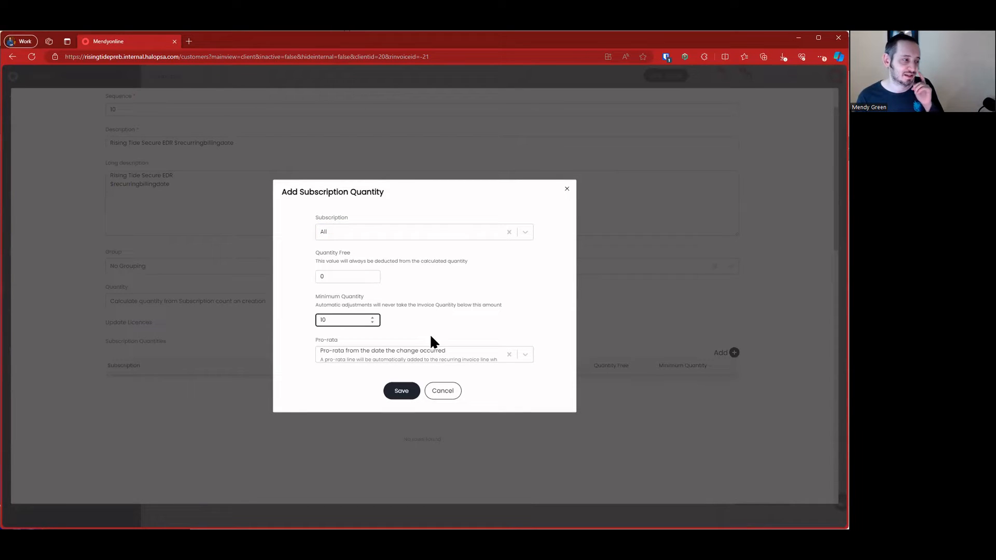
click(388, 394)
Save the edited Rising Tide Secure EDR line and the recurring invoice
scroll(411, 433, down, 15)
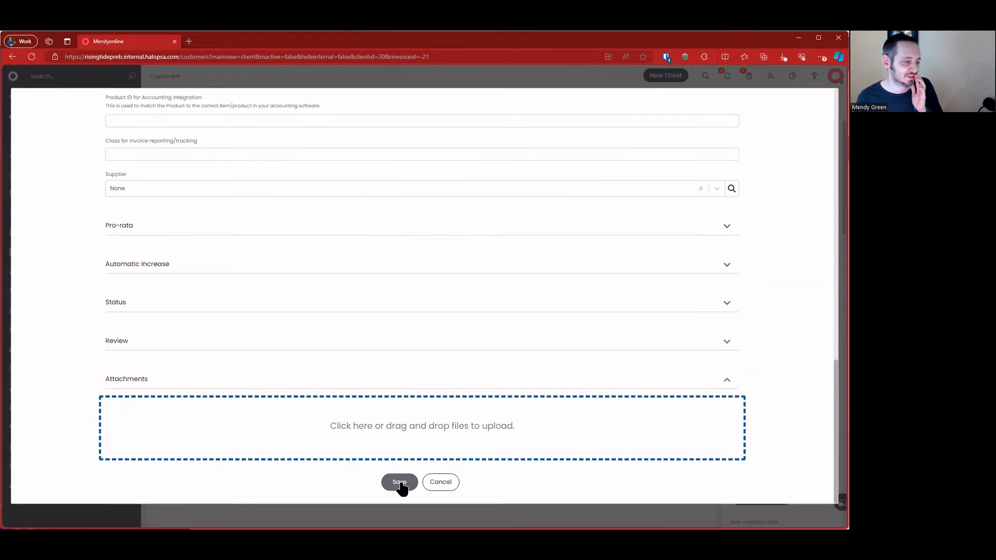
click(400, 480)
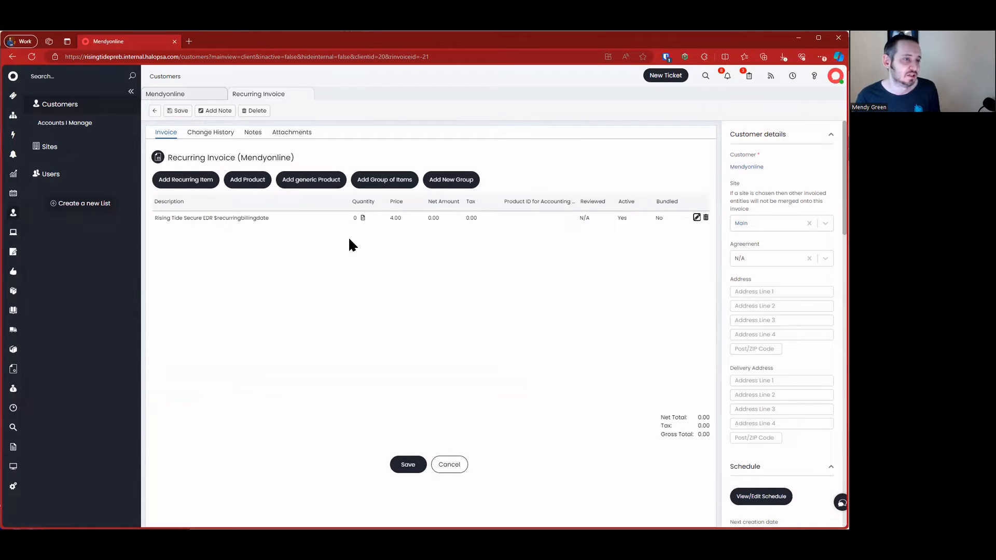
click(409, 472)
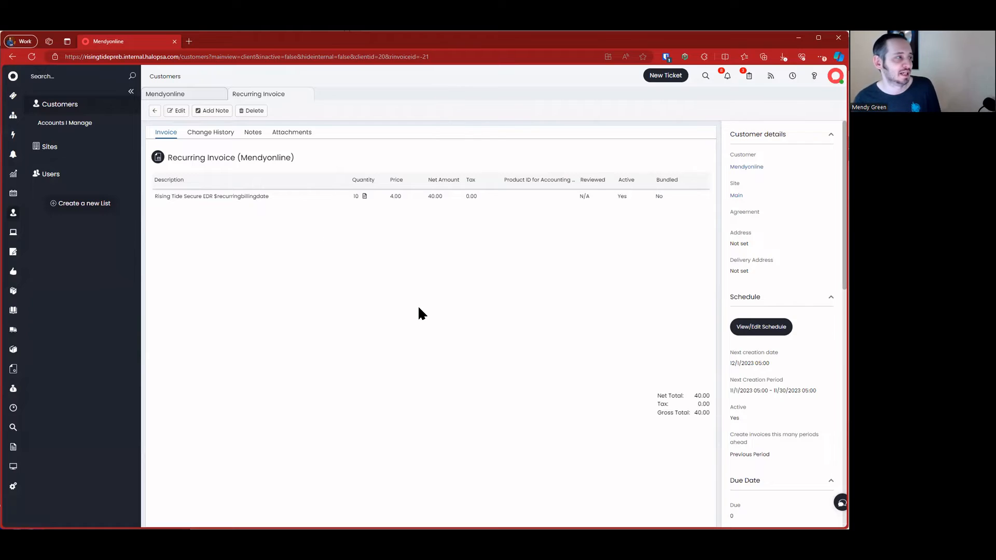
Create and save a new subscription named Huntress with 10 licences for the Mendyonline customer
click(176, 96)
scroll(477, 181, right, 5)
click(504, 178)
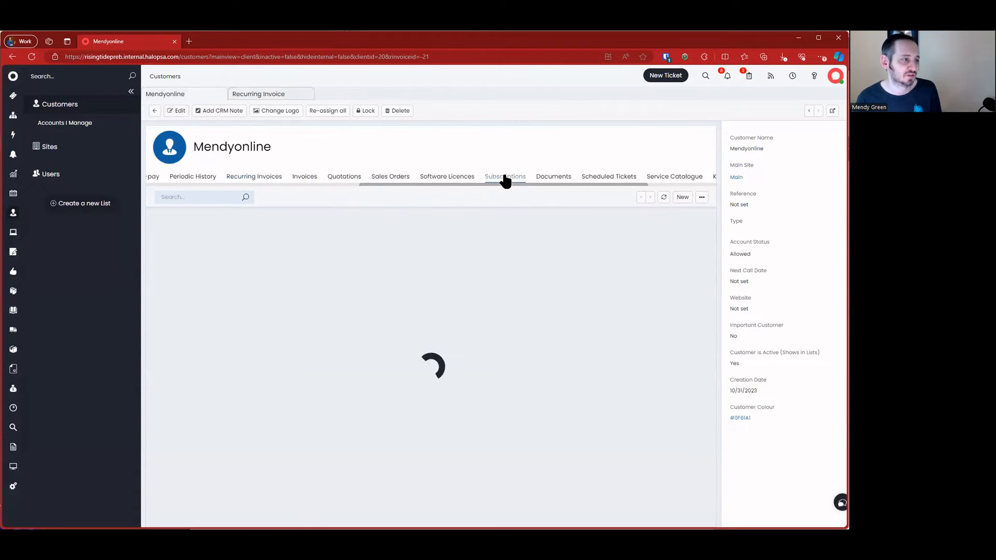
click(680, 197)
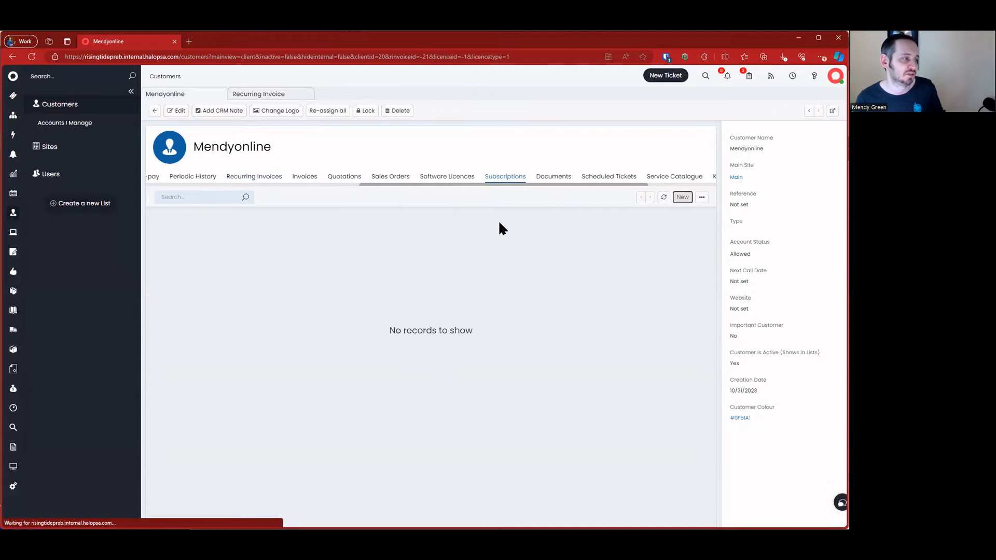
text(Huntress)
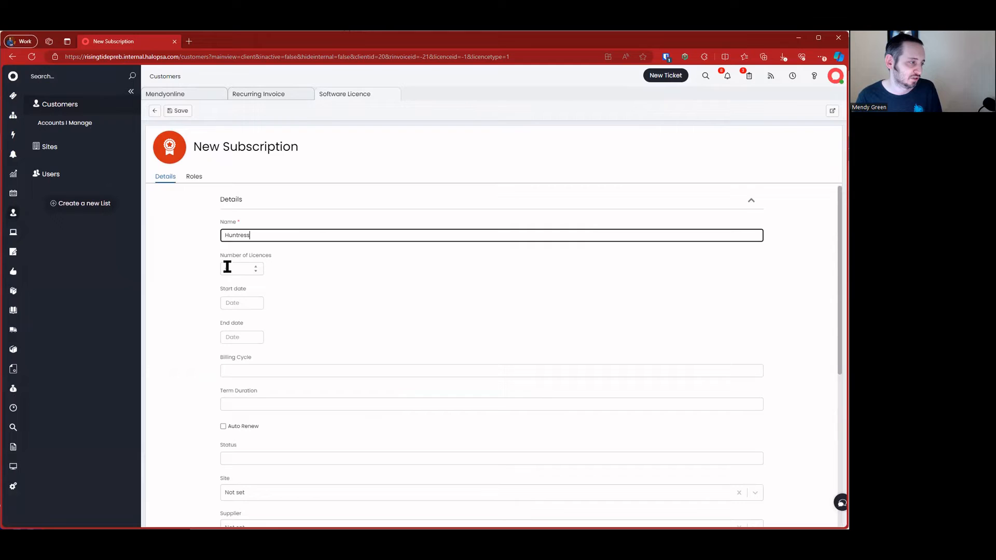
click(227, 266)
text(10)
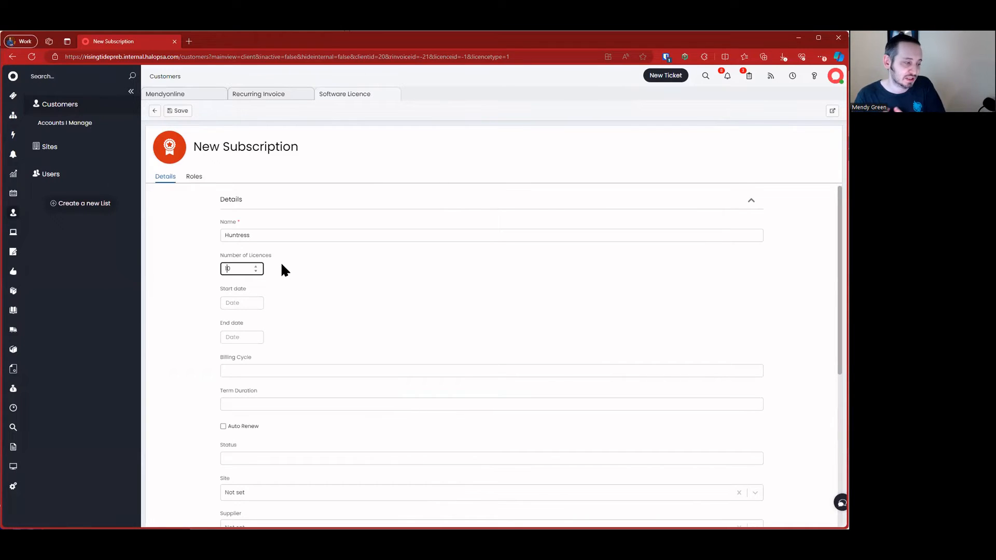
click(179, 111)
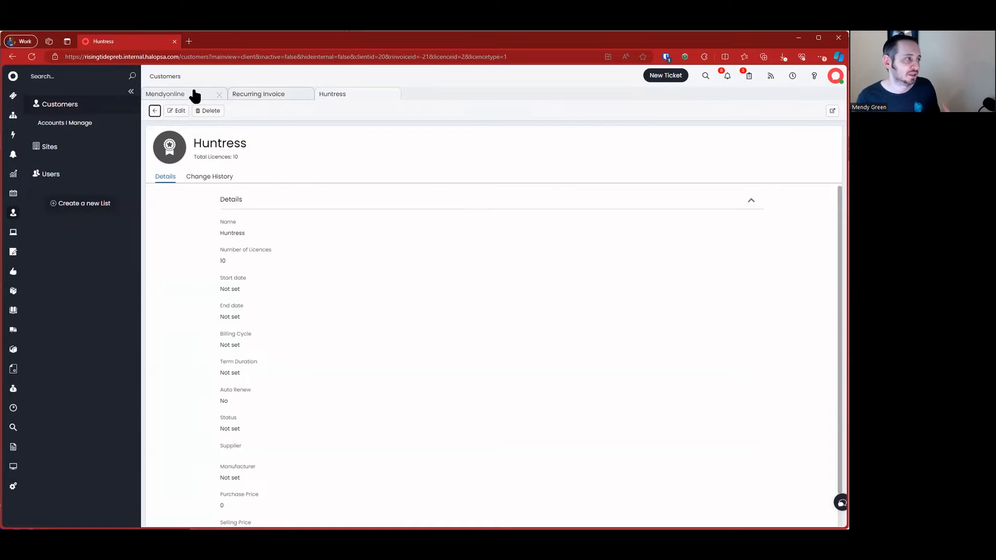
Edit the recurring invoice line's subscription quantity so that it counts the Huntress subscription instead of All
click(154, 110)
click(271, 96)
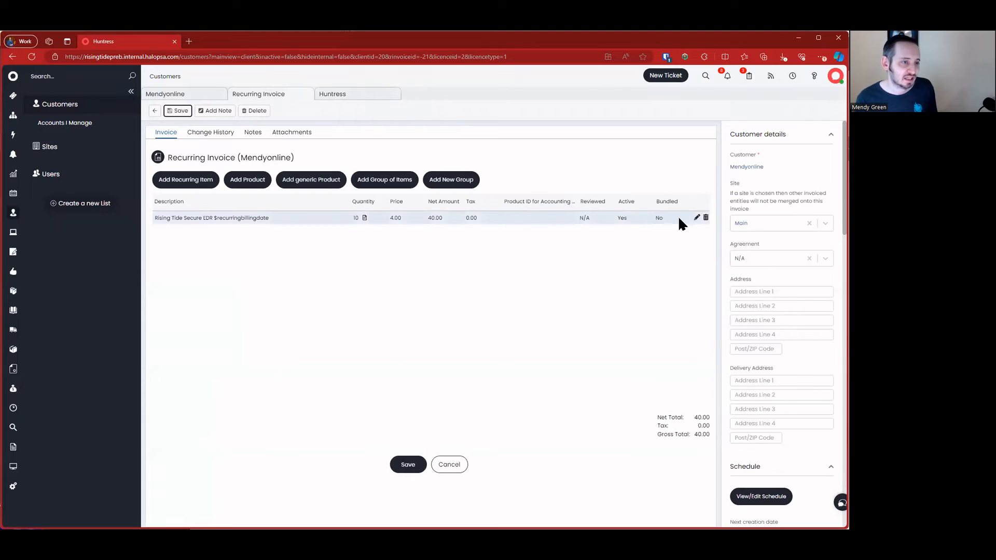
click(696, 217)
scroll(254, 337, down, 2)
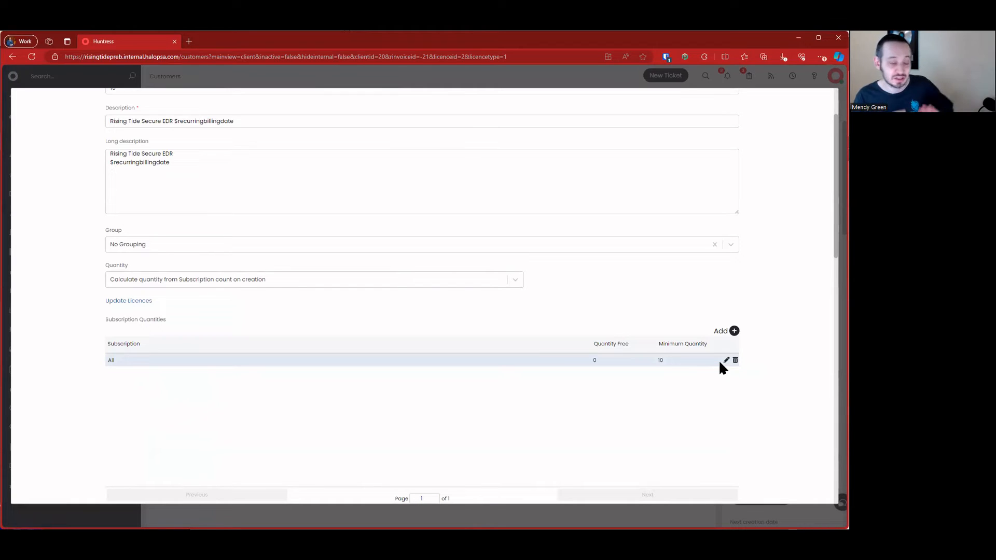
scroll(579, 251, up, 2)
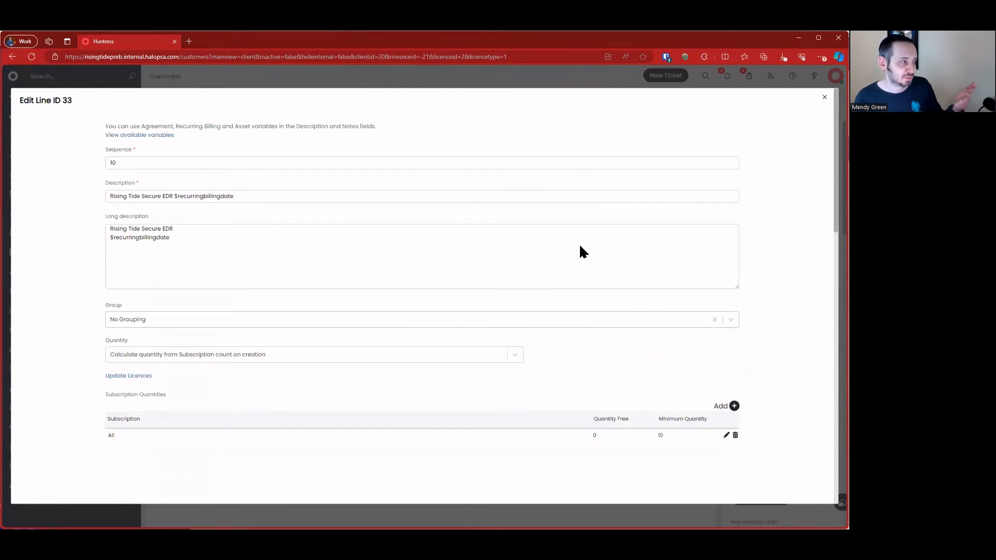
scroll(266, 322, down, 2)
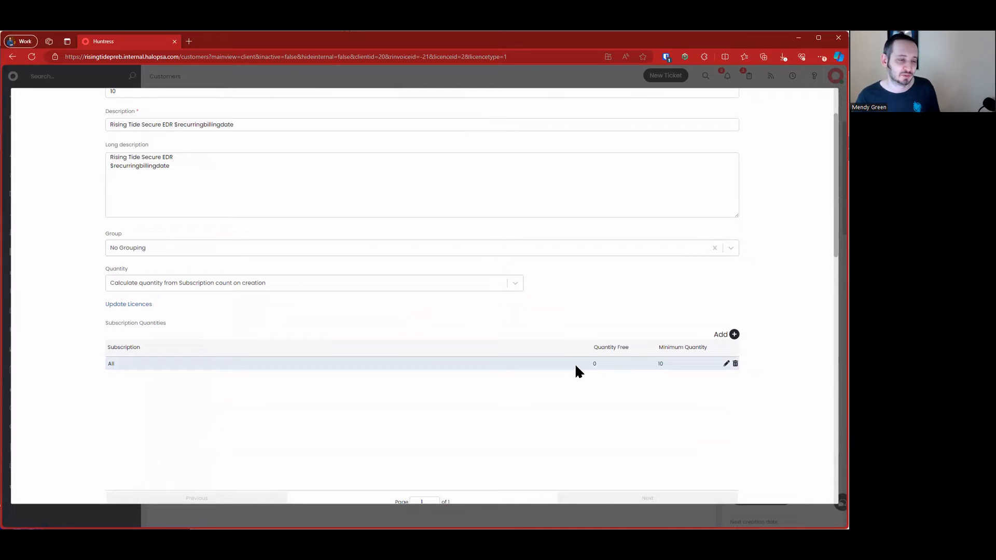
click(726, 364)
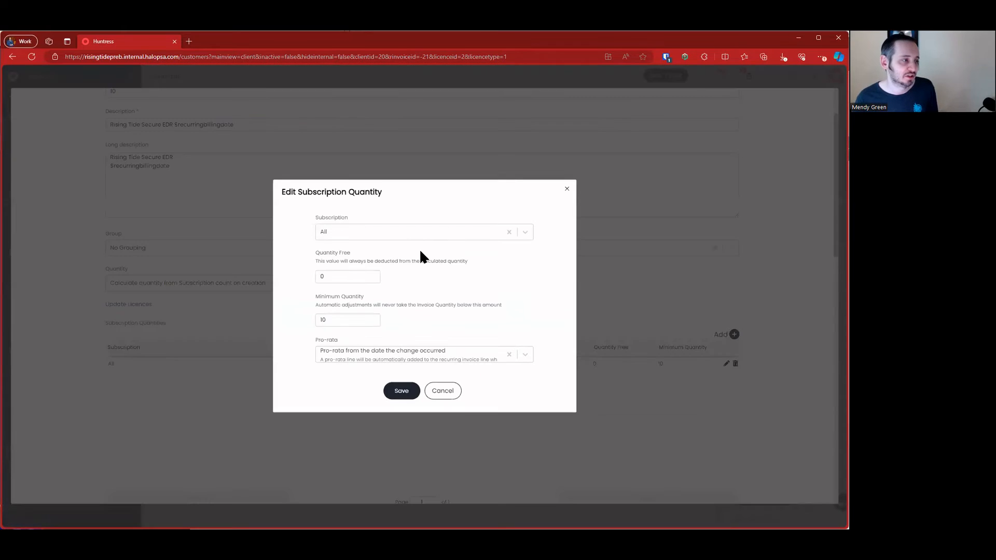
click(405, 234)
click(359, 245)
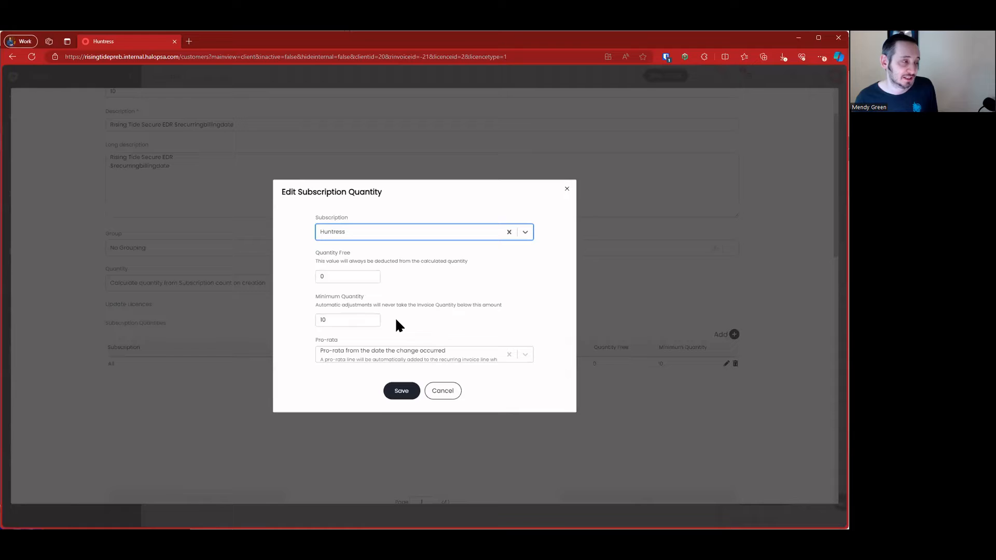
click(402, 391)
Save the invoice line with its Huntress subscription quantity and save the recurring invoice
scroll(409, 449, down, 7)
scroll(410, 448, down, 6)
click(395, 482)
click(406, 464)
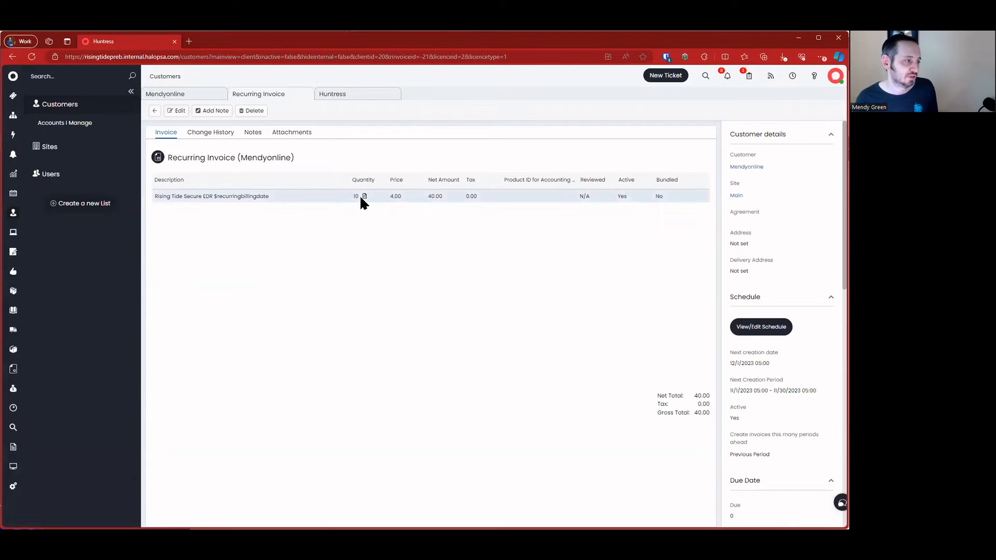
Reopen the Rising Tide Secure EDR line to review its subscription quantity and pricing settings, and close it without changes
click(175, 111)
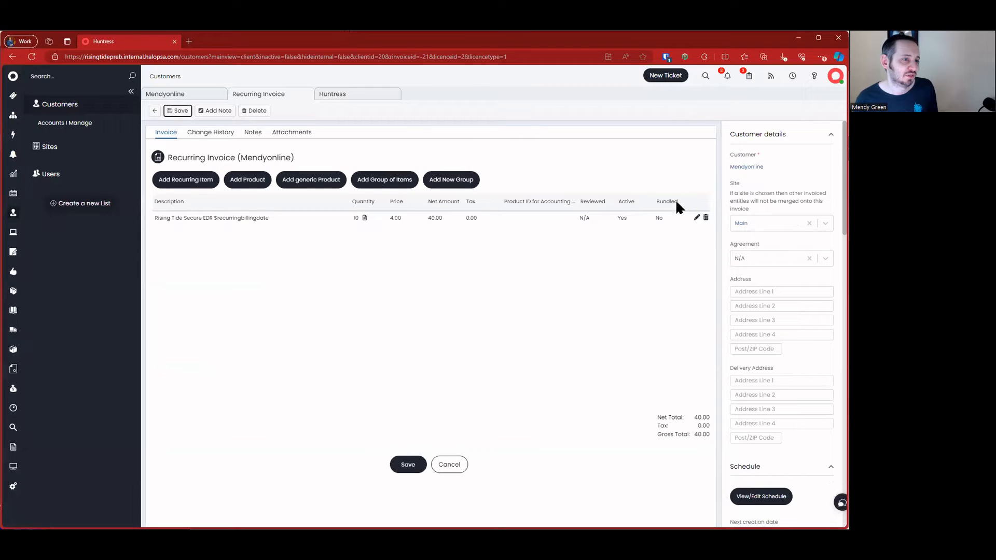
click(695, 216)
scroll(542, 303, down, 4)
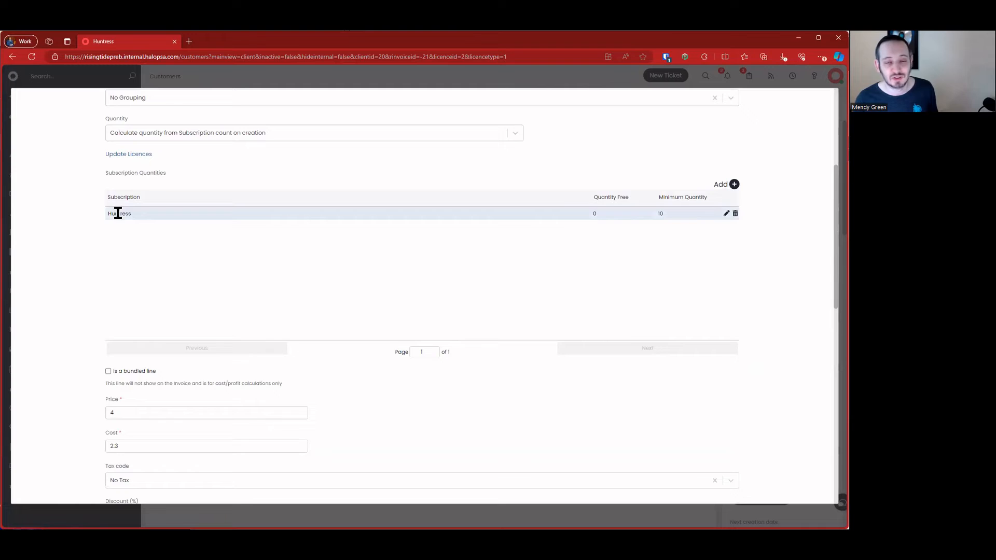
scroll(257, 277, down, 10)
scroll(258, 278, up, 5)
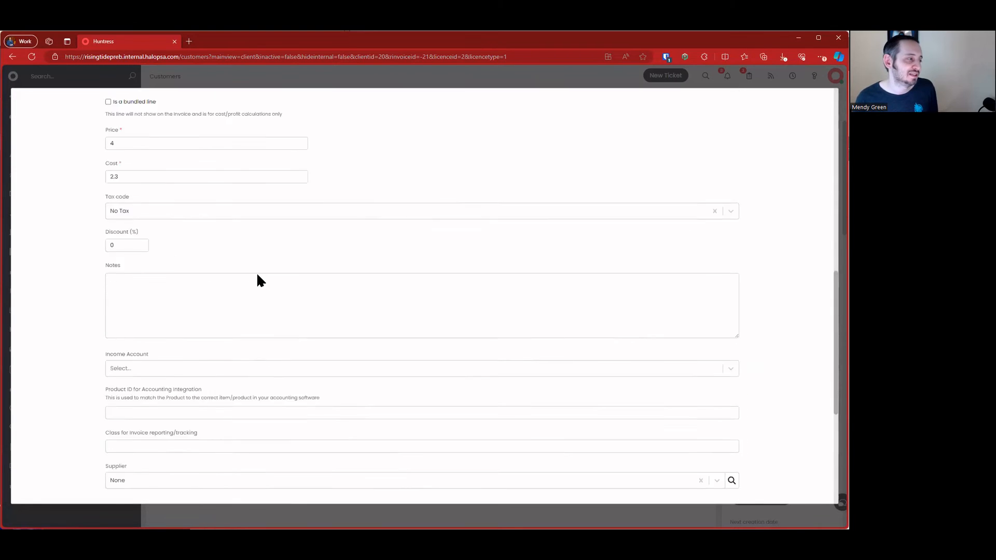
scroll(258, 280, up, 6)
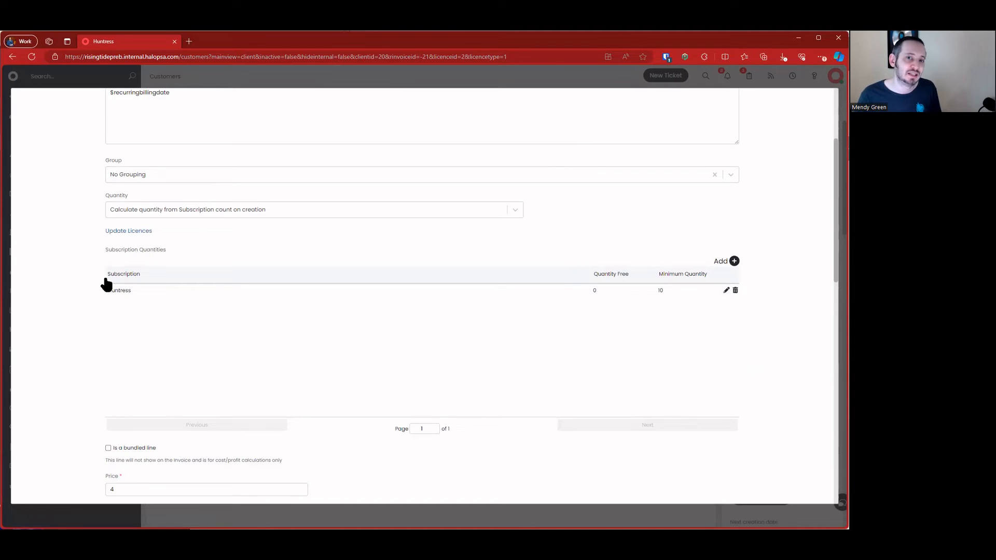
scroll(107, 284, down, 15)
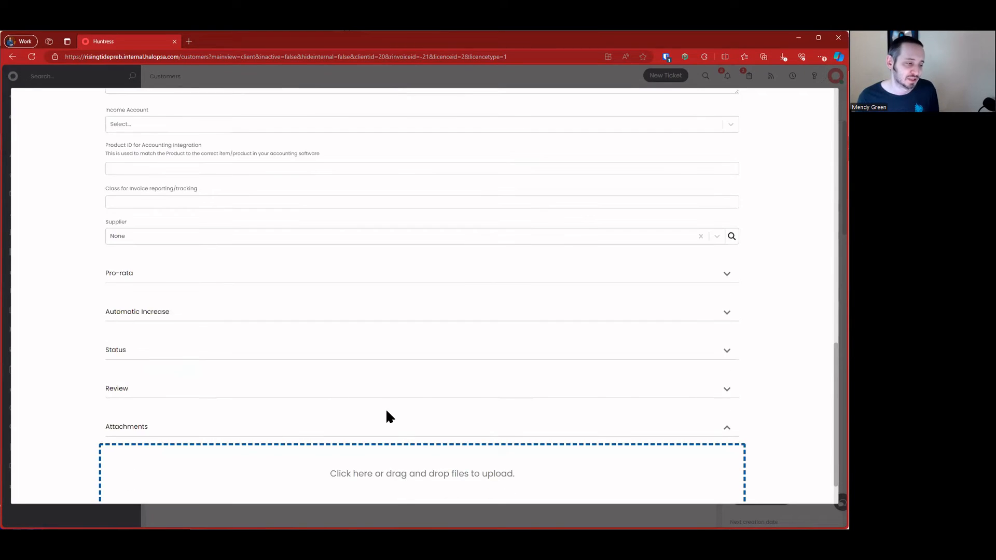
click(439, 478)
click(407, 463)
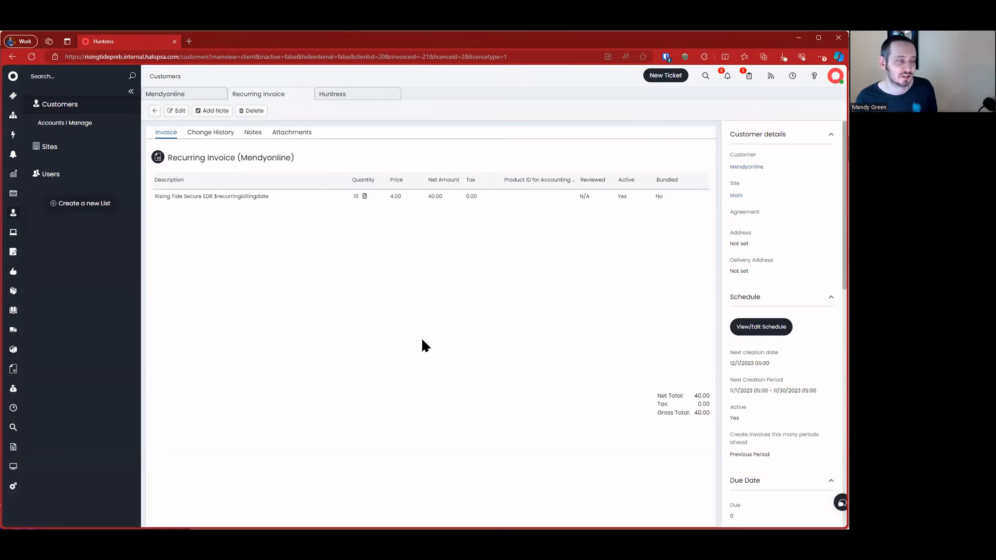
Edit the Huntress subscription and set its number of licences to 15
click(344, 94)
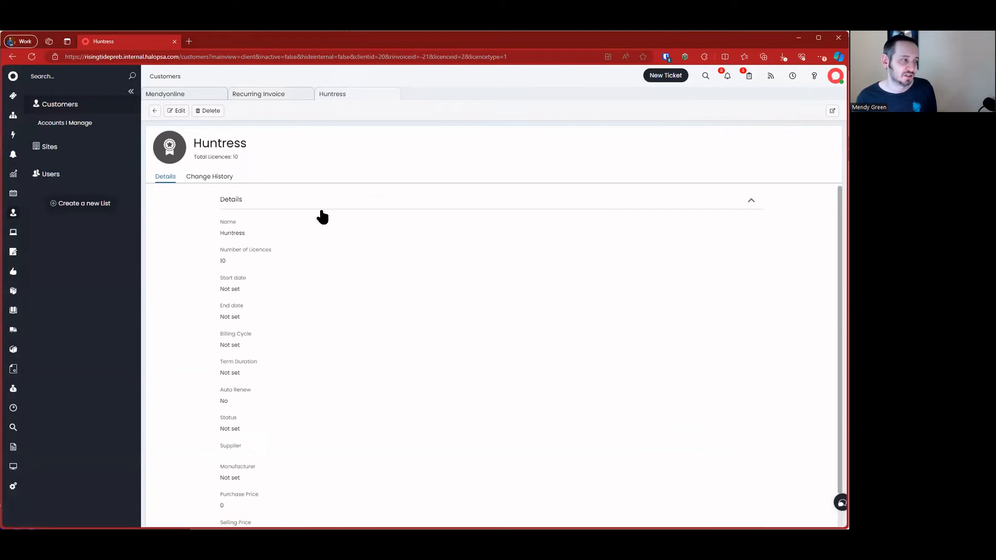
click(178, 111)
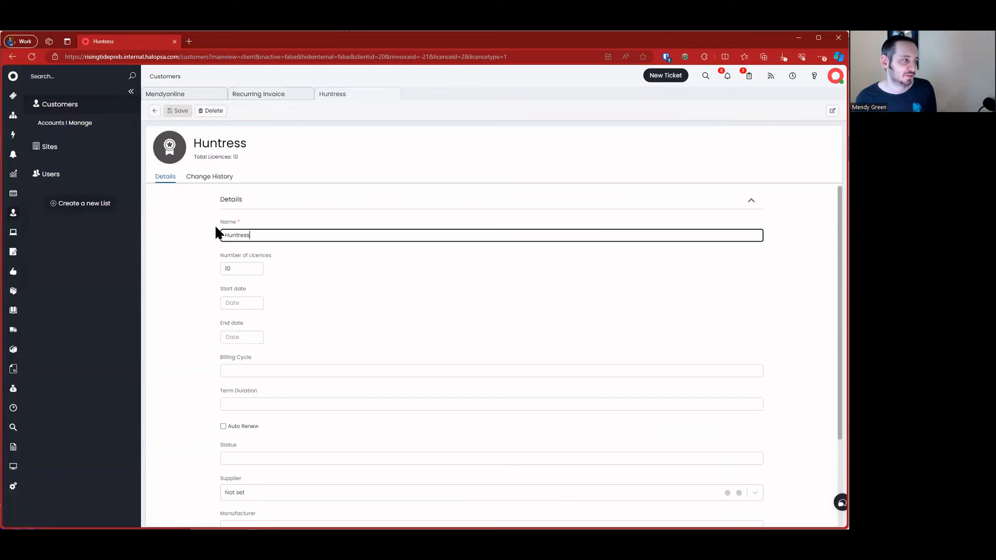
click(237, 268)
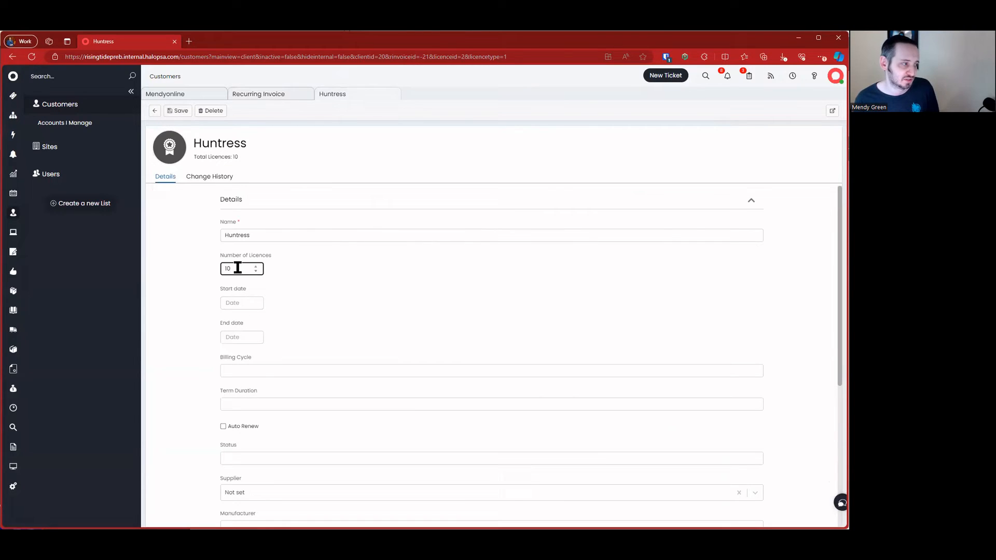
key(BackSpace)
key(BackSpace)
text(15)
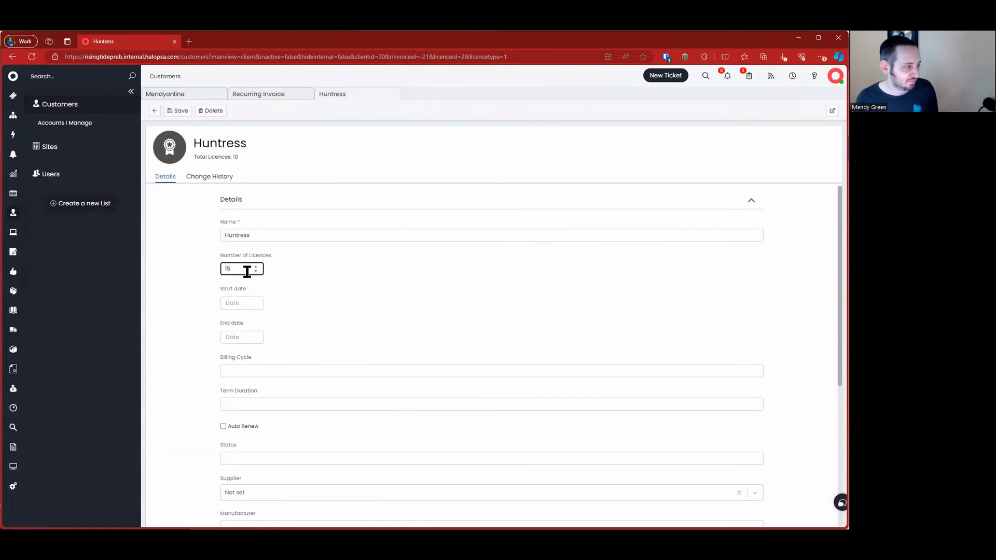
Set the Huntress subscription's start date to 11/1/2023 and leave its end date empty
click(240, 302)
click(473, 246)
click(423, 279)
click(259, 337)
click(297, 337)
Enter Monthly as the subscription's billing cycle and Annualy as its term duration
scroll(298, 357, down, 1)
click(319, 350)
text(Monthly)
click(313, 381)
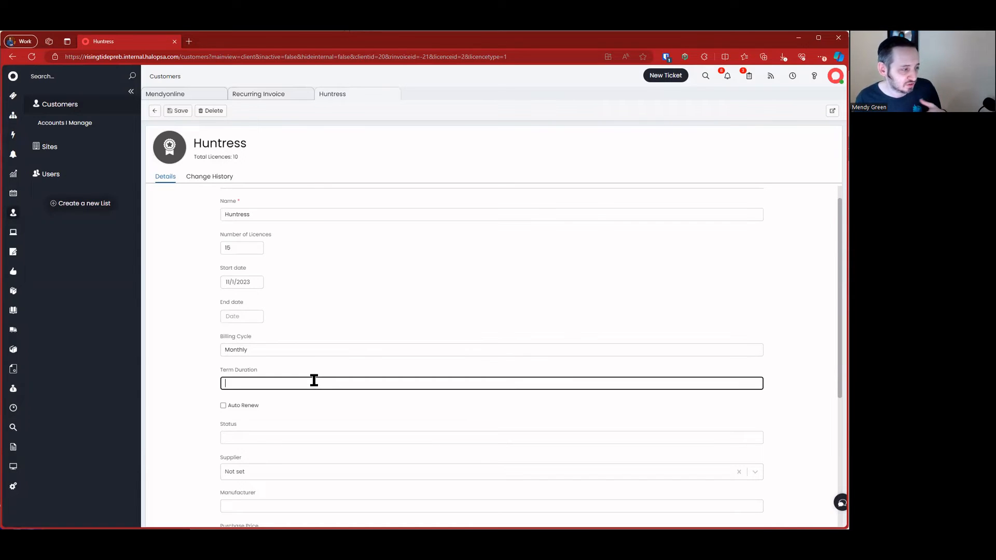
text(Annualy)
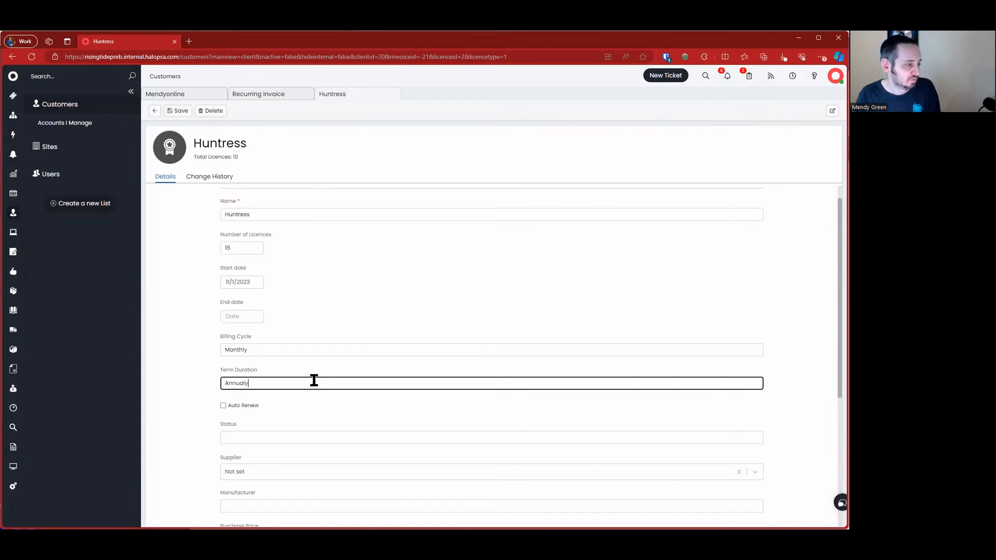
Enable Auto Renew for the Huntress subscription and enter Active as its status
scroll(313, 380, down, 1)
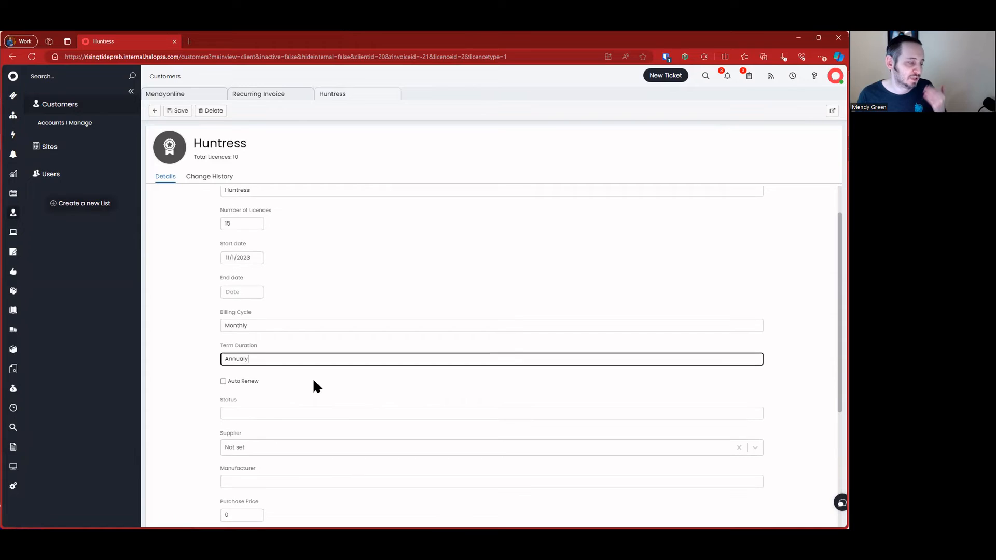
click(253, 382)
scroll(280, 392, down, 1)
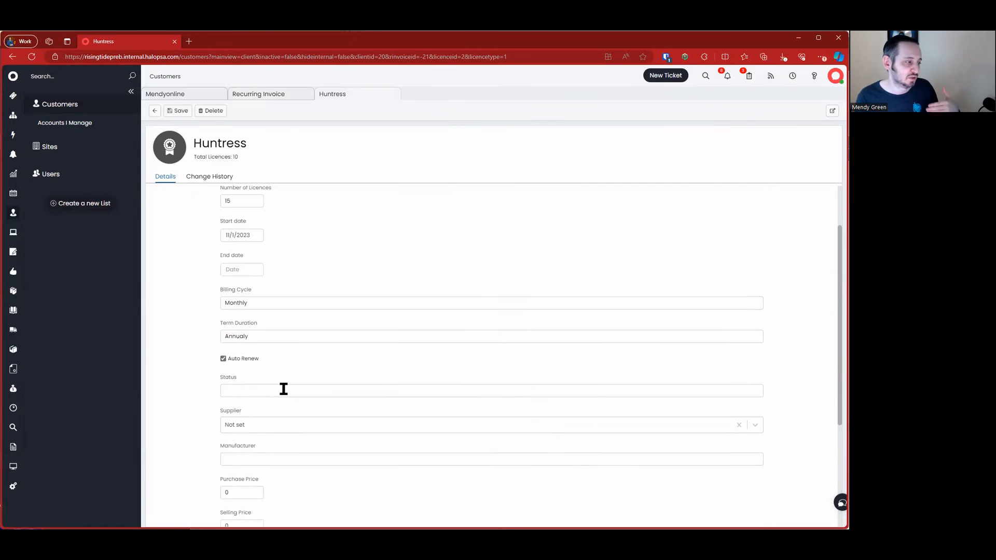
click(308, 391)
text(Act)
key(BackSpace)
text(tive)
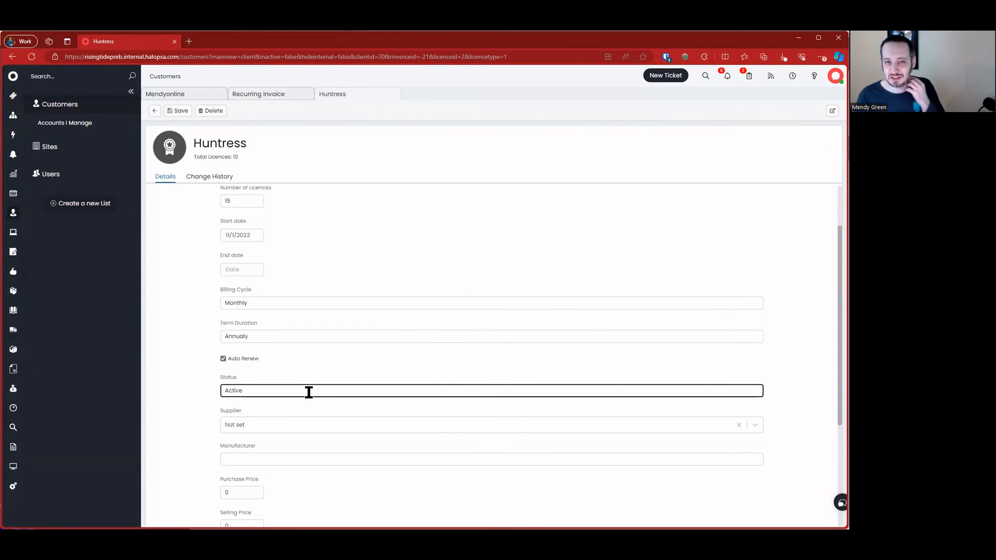
scroll(307, 391, down, 2)
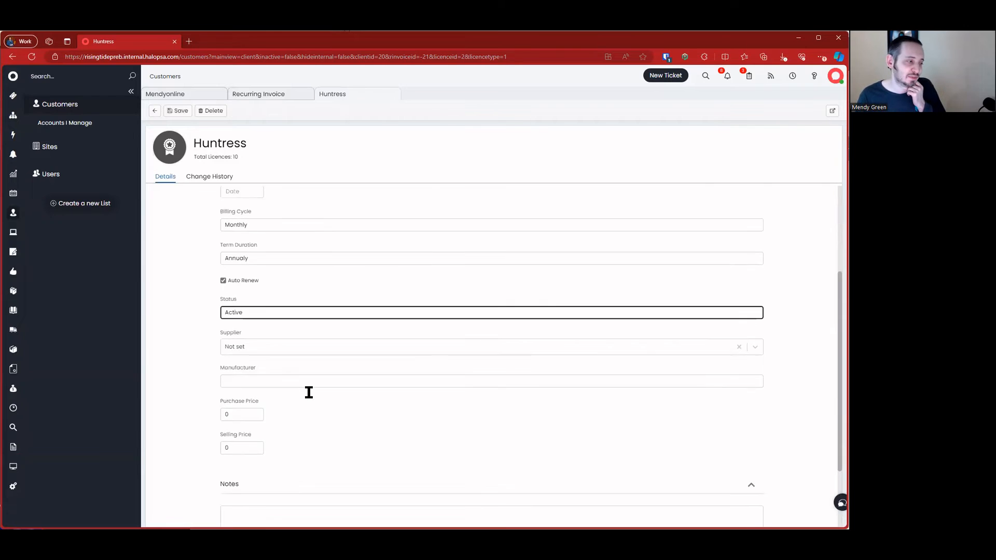
Try to select Huntress as the subscription's supplier
click(300, 324)
click(303, 332)
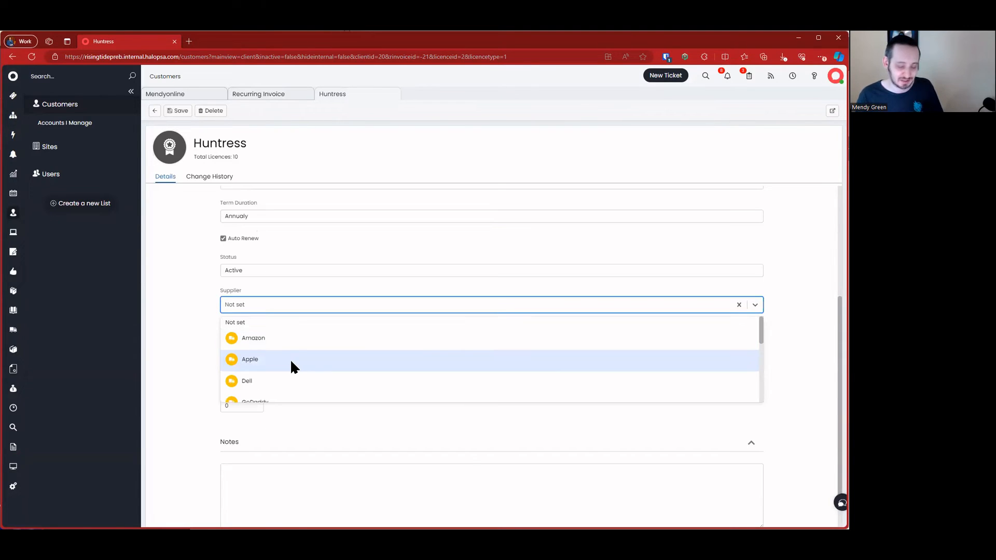
text(Huntress)
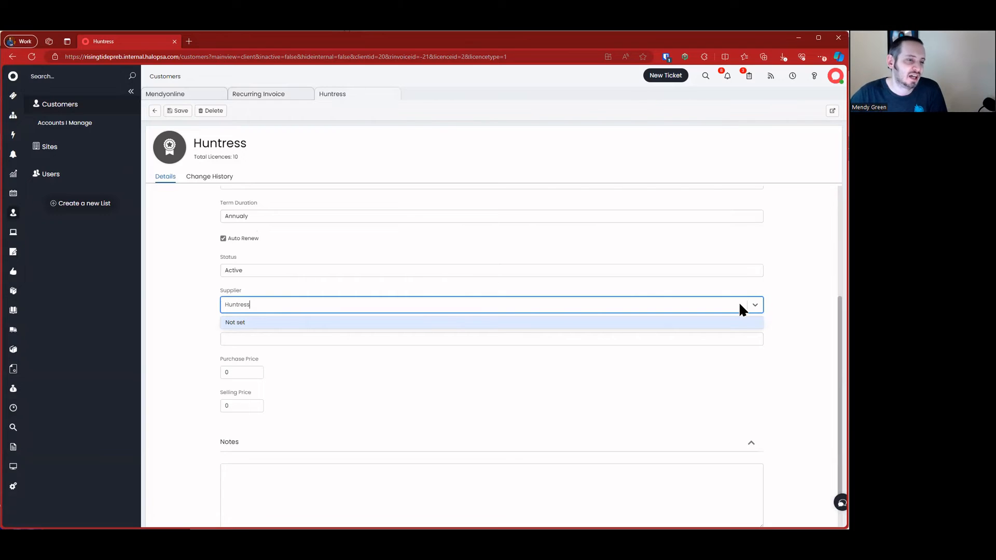
click(693, 350)
click(553, 338)
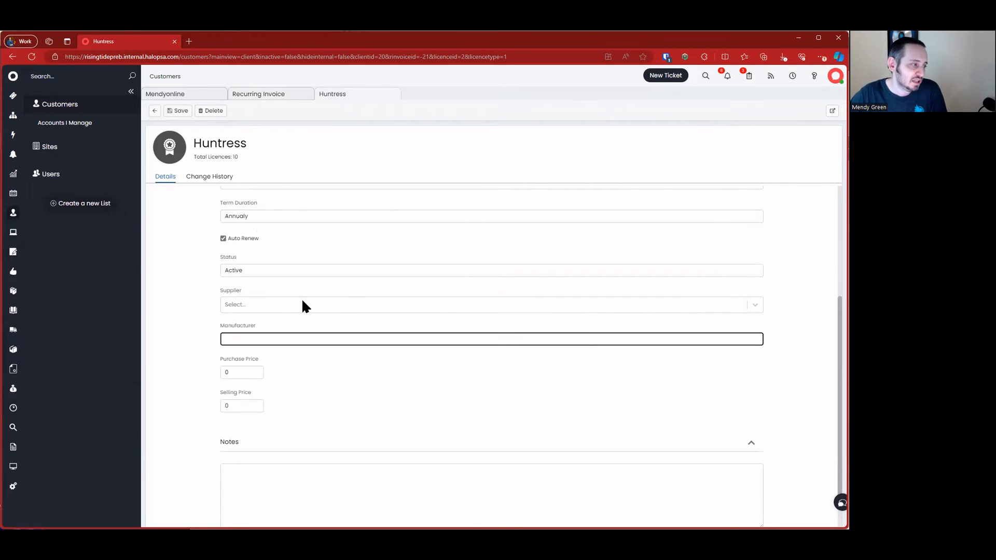
Save the Huntress subscription with its purchase and selling prices left at 0, and view its change history
scroll(294, 382, down, 1)
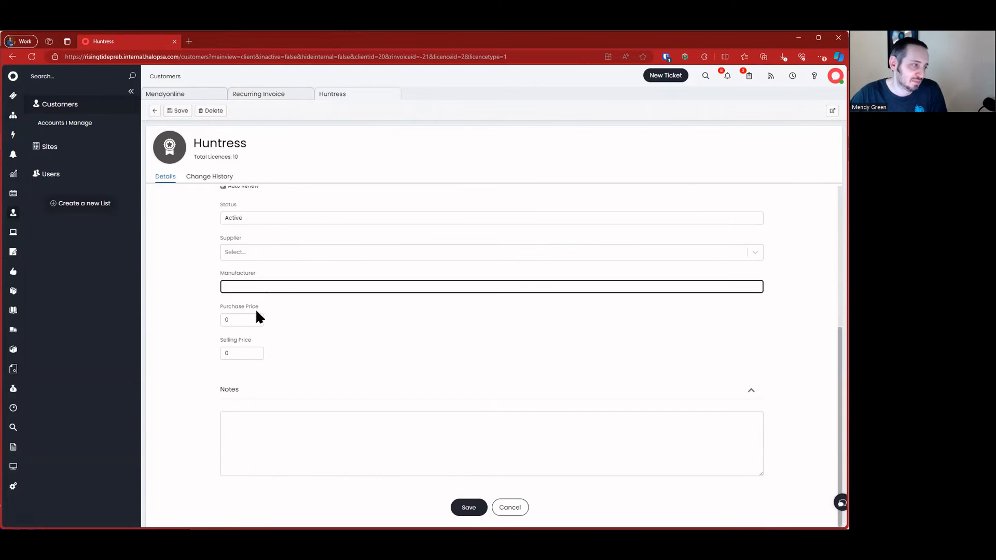
click(236, 320)
click(245, 354)
double_click(239, 320)
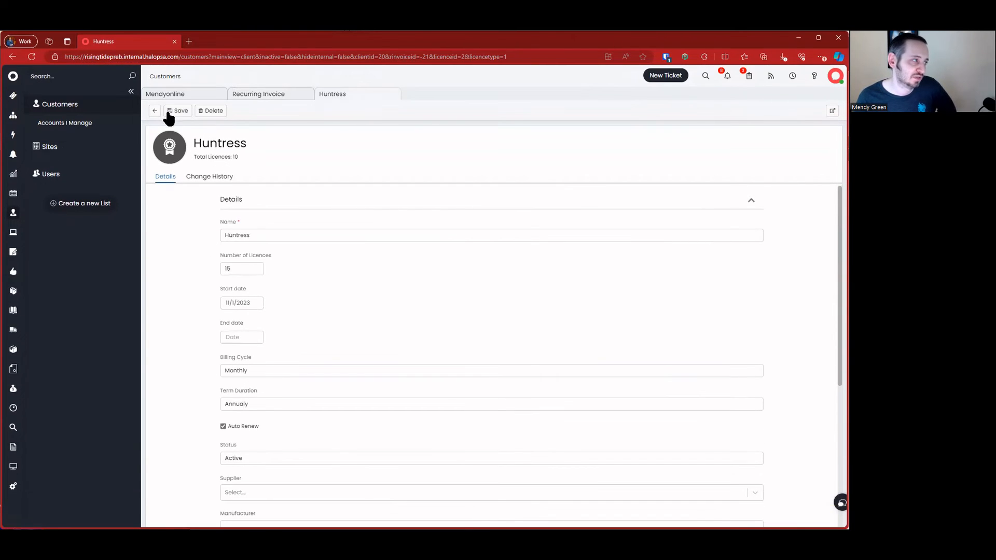
click(176, 112)
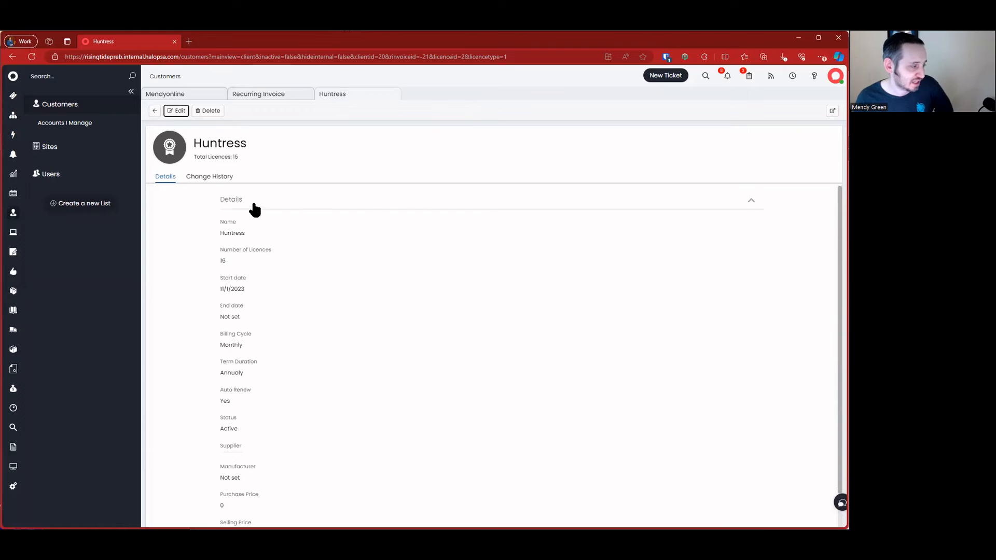
click(216, 177)
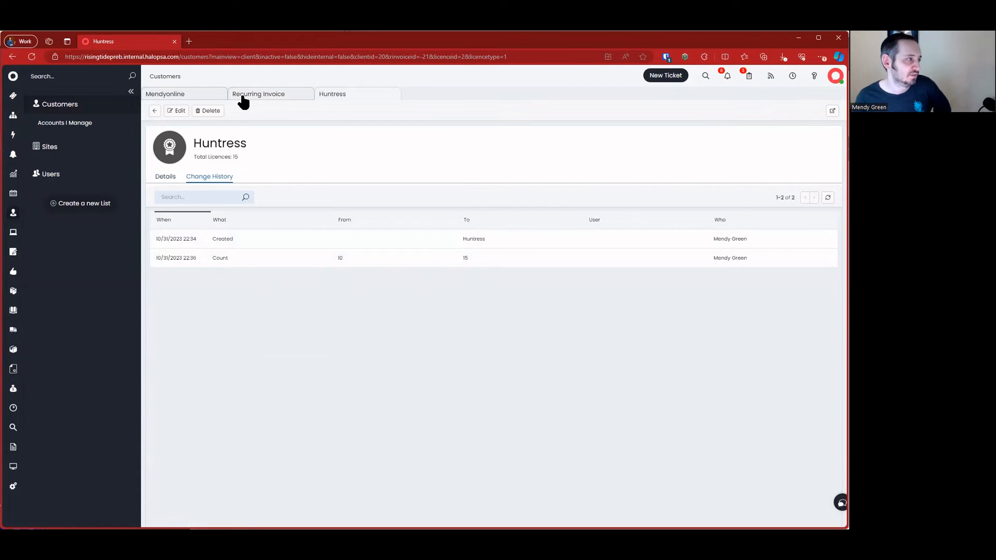
Return to the customer's recurring invoice, open it for editing and save it without changes
click(255, 96)
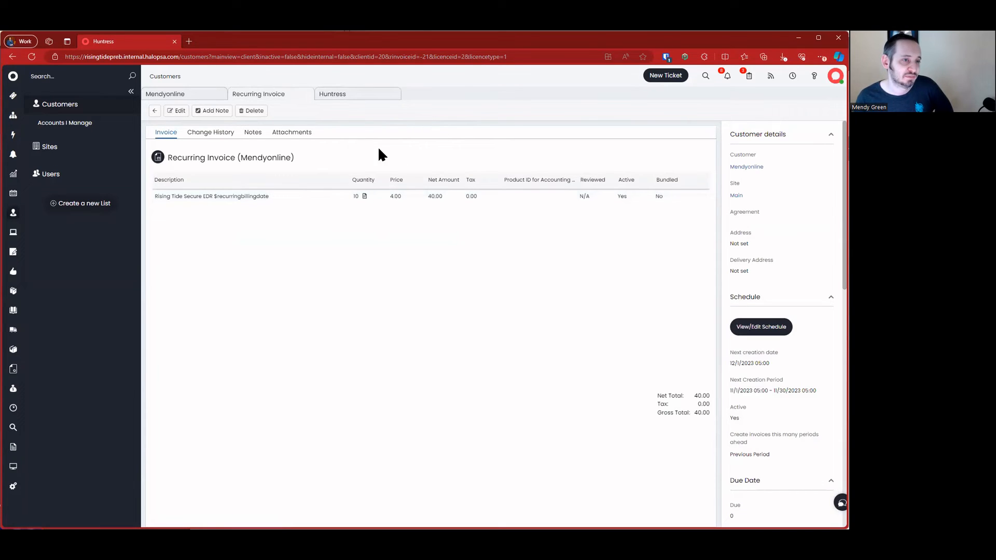
click(180, 111)
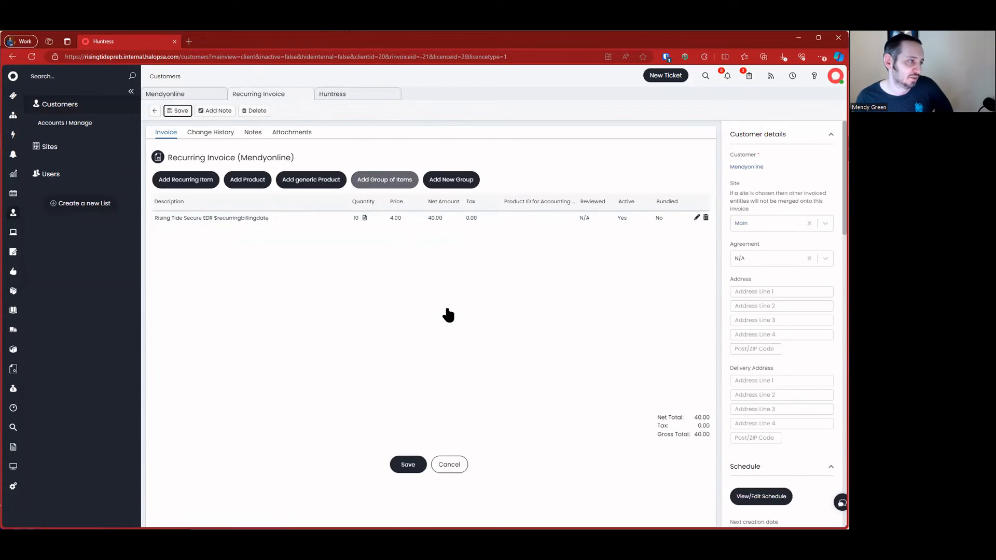
click(403, 465)
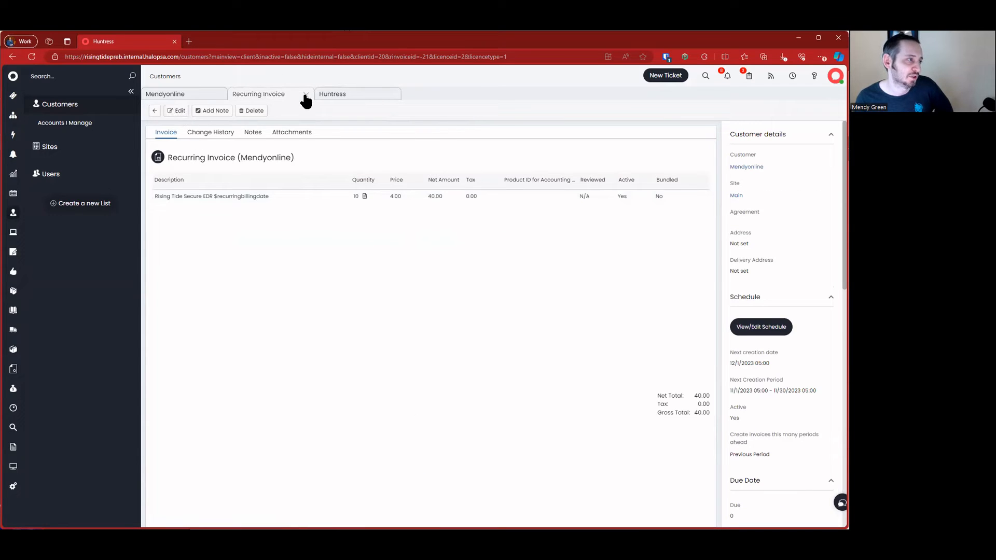
Reload the customer's record and reopen its recurring invoice, widening the Quantity column to read it in full
click(196, 97)
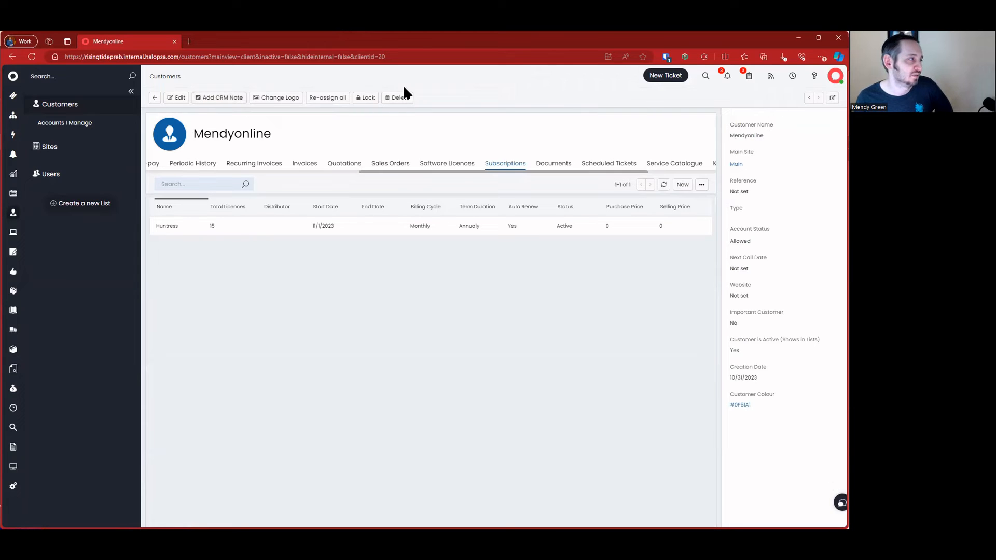
click(154, 97)
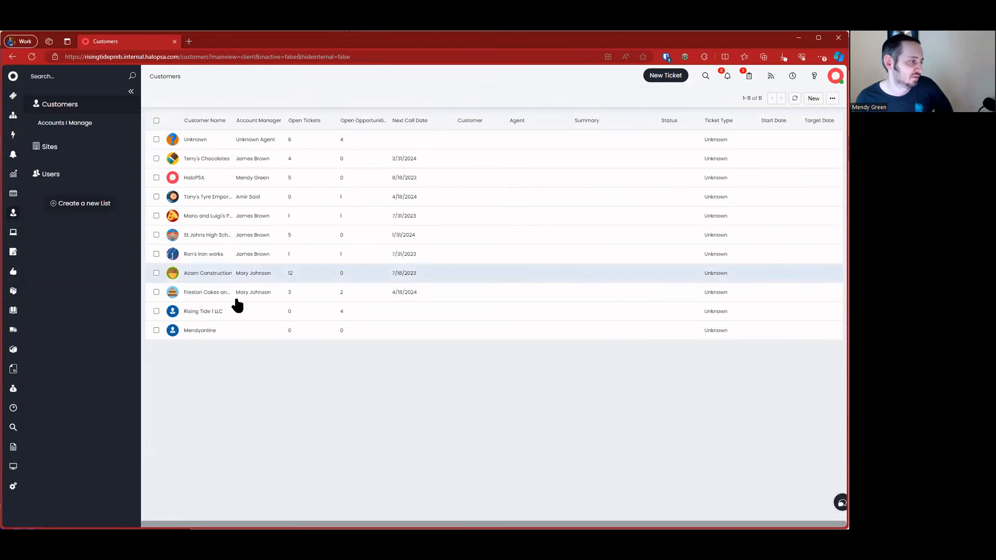
click(204, 329)
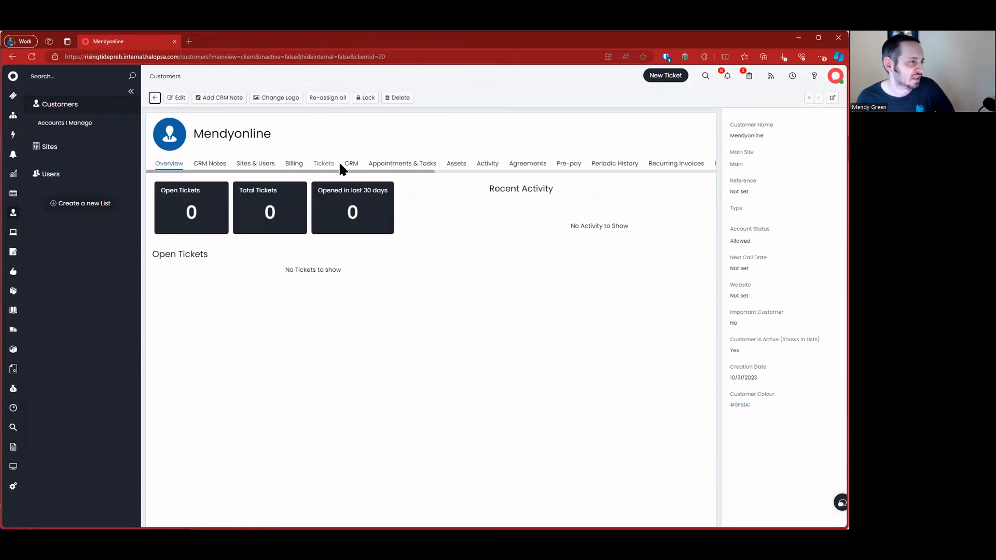
scroll(518, 164, right, 3)
click(602, 165)
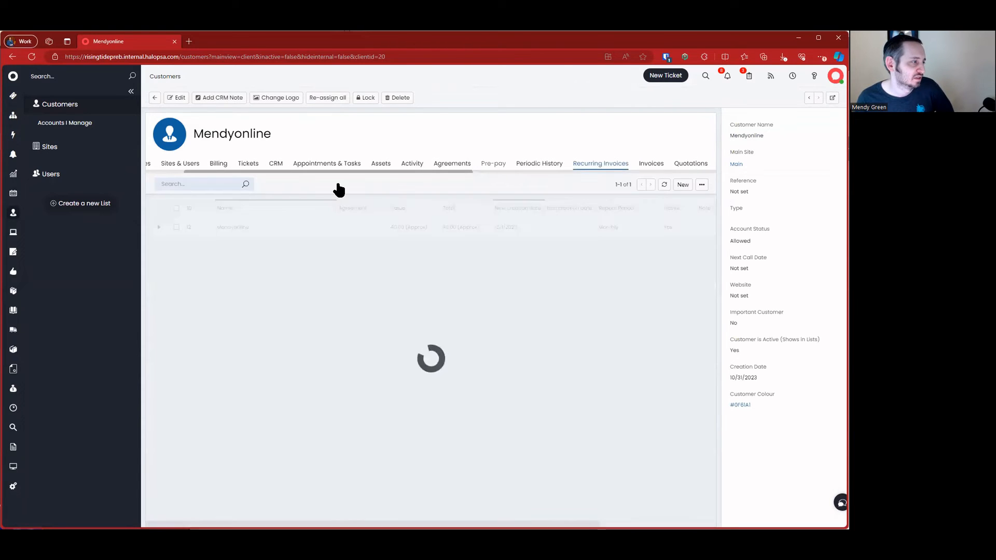
click(244, 227)
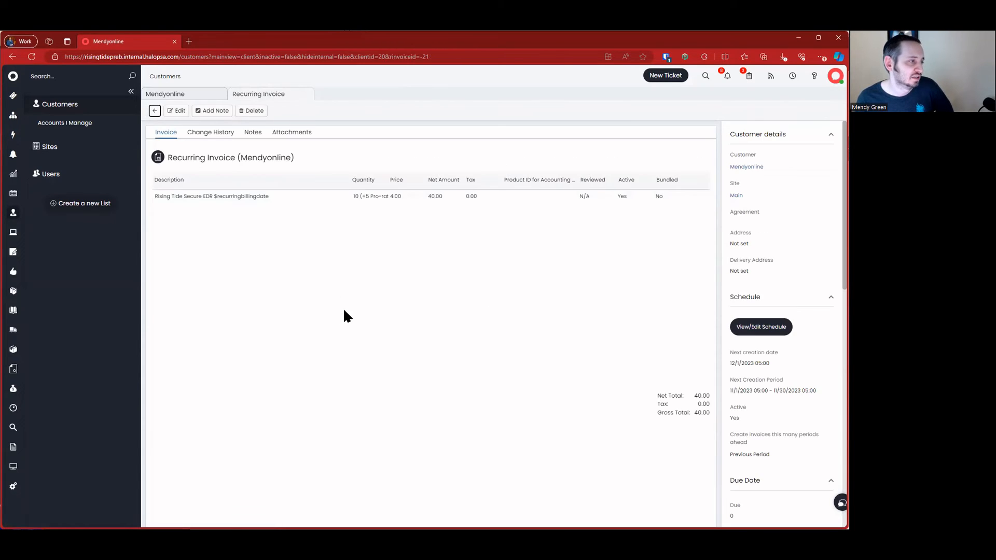
drag(385, 179, 443, 178)
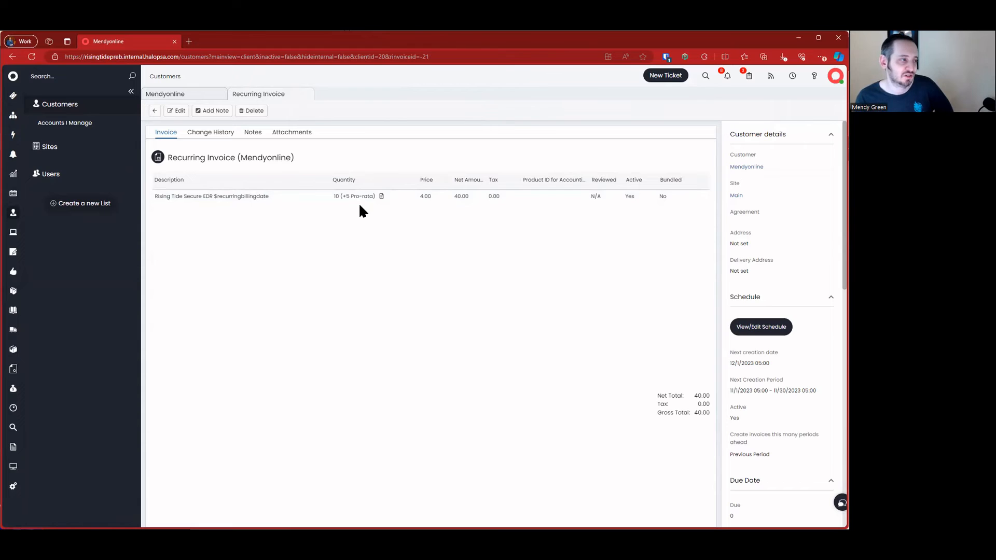
Examine the pro-rata entries of the Rising Tide Secure EDR invoice line, and leave editing without changes
click(178, 111)
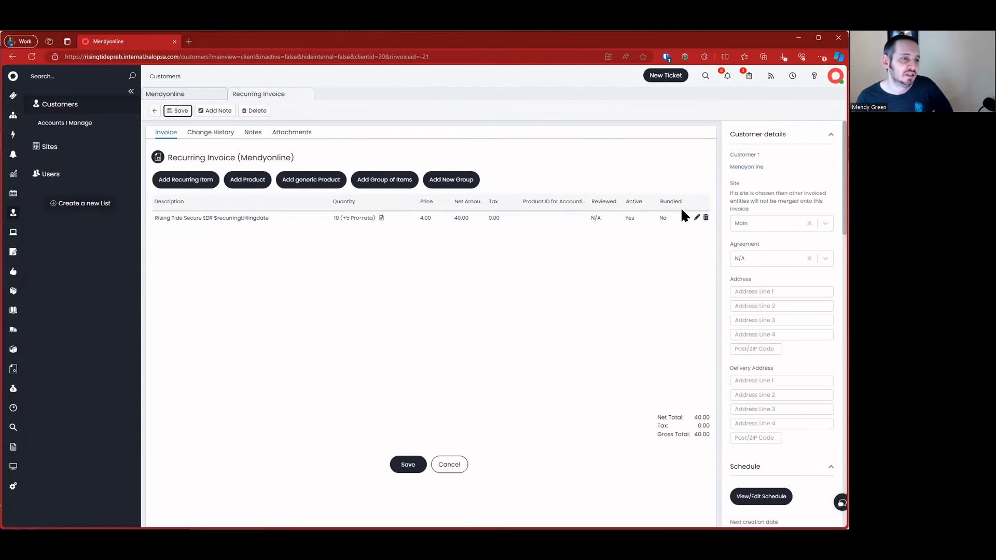
click(696, 218)
scroll(406, 332, down, 5)
scroll(406, 332, down, 10)
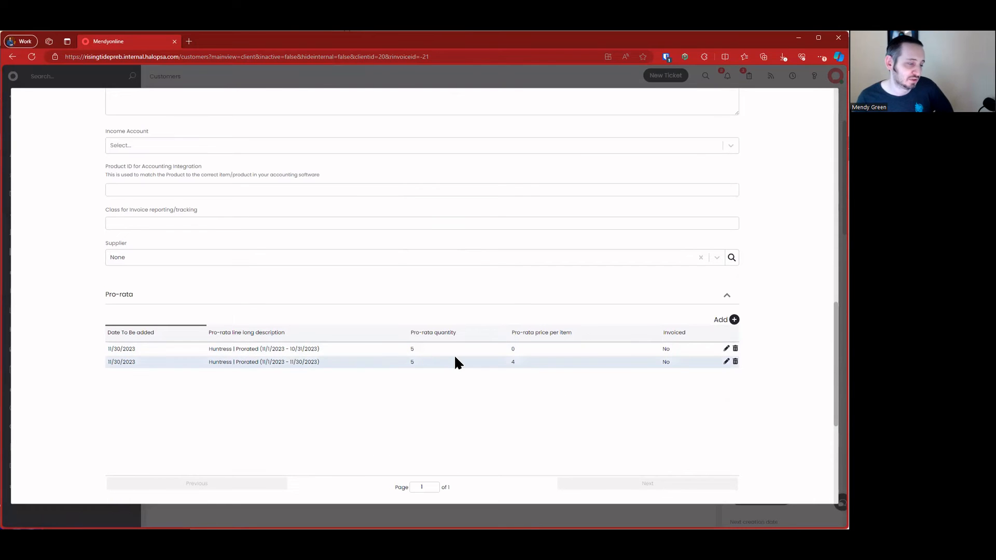
scroll(682, 395, down, 5)
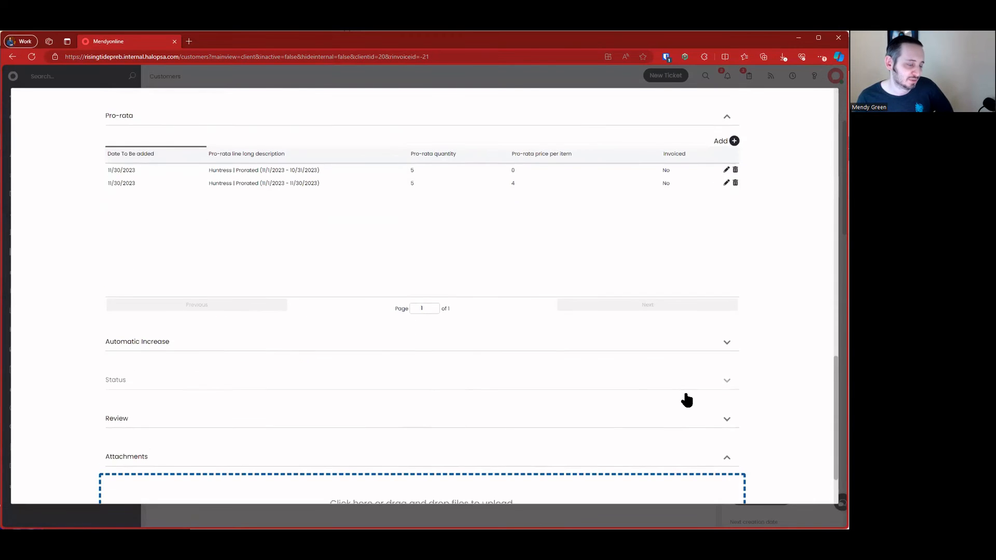
click(436, 480)
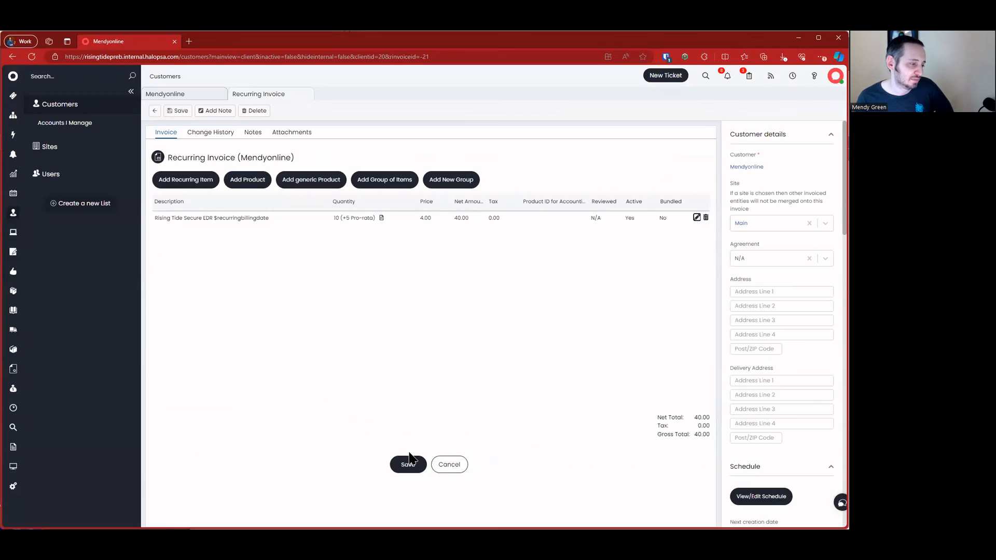
click(438, 461)
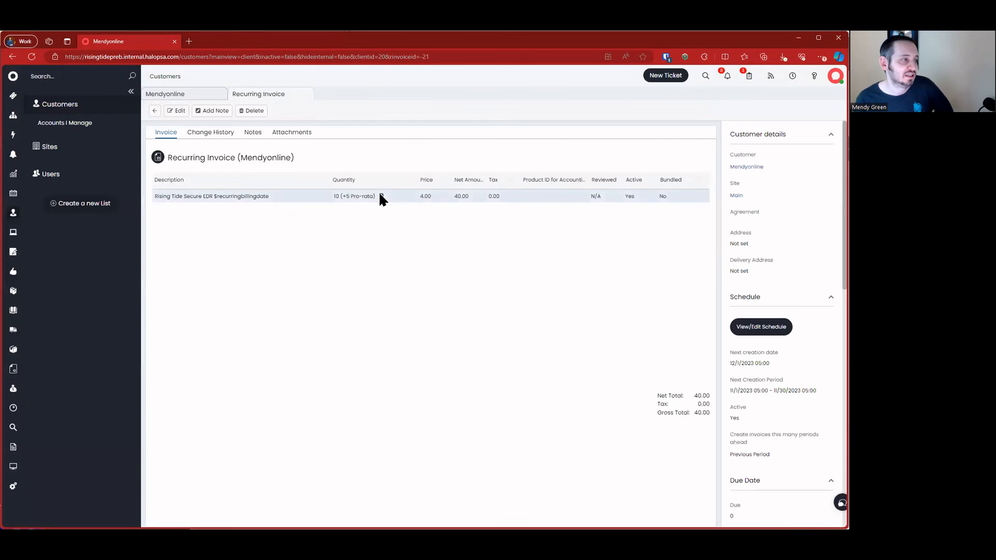
Reopen the customer's Huntress subscription, set its number of licences to 6 and save it
click(204, 96)
scroll(494, 182, right, 5)
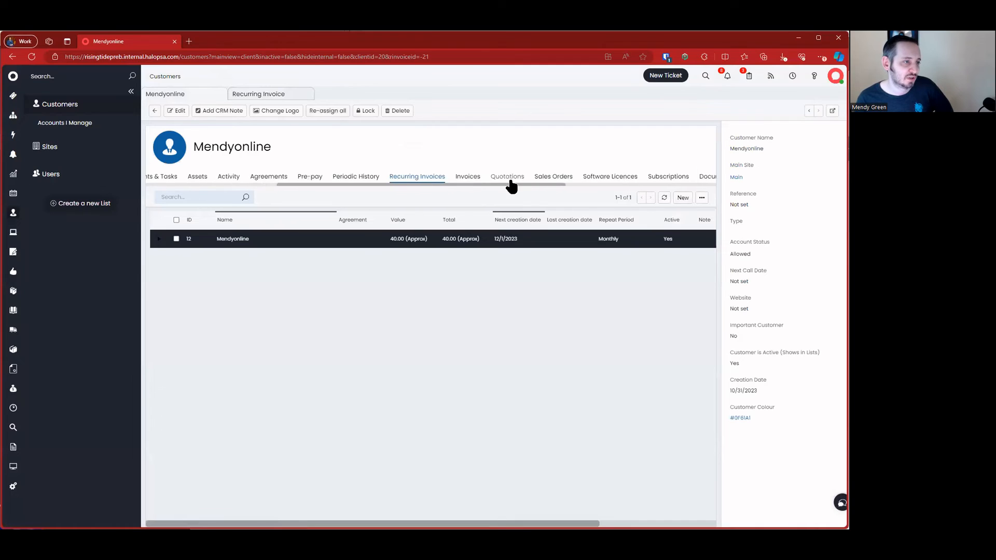
click(630, 180)
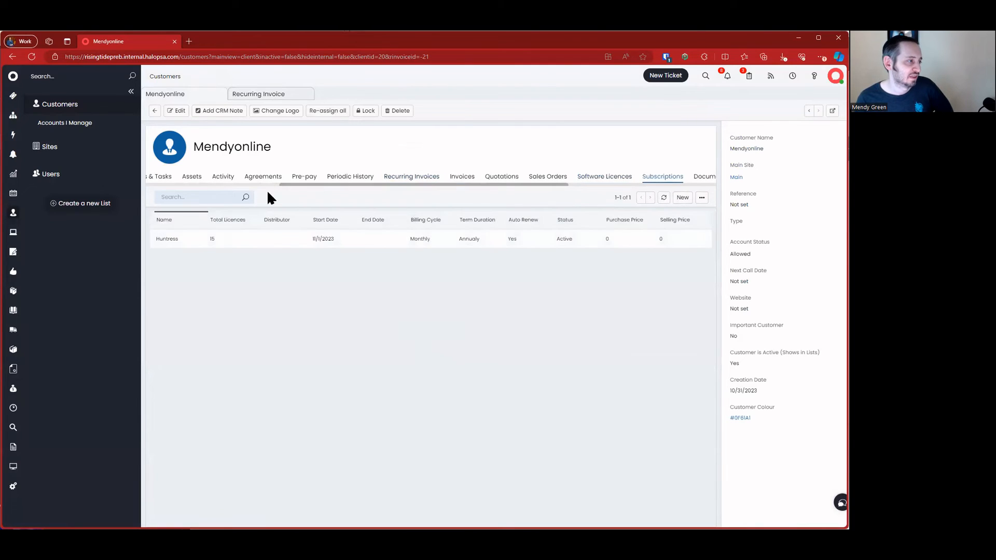
click(278, 241)
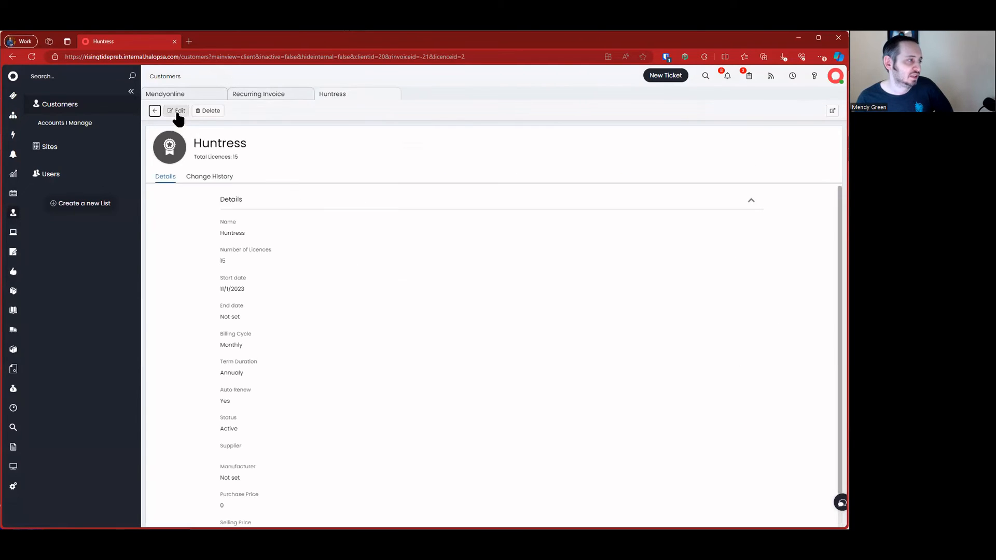
click(178, 110)
click(230, 267)
text(6)
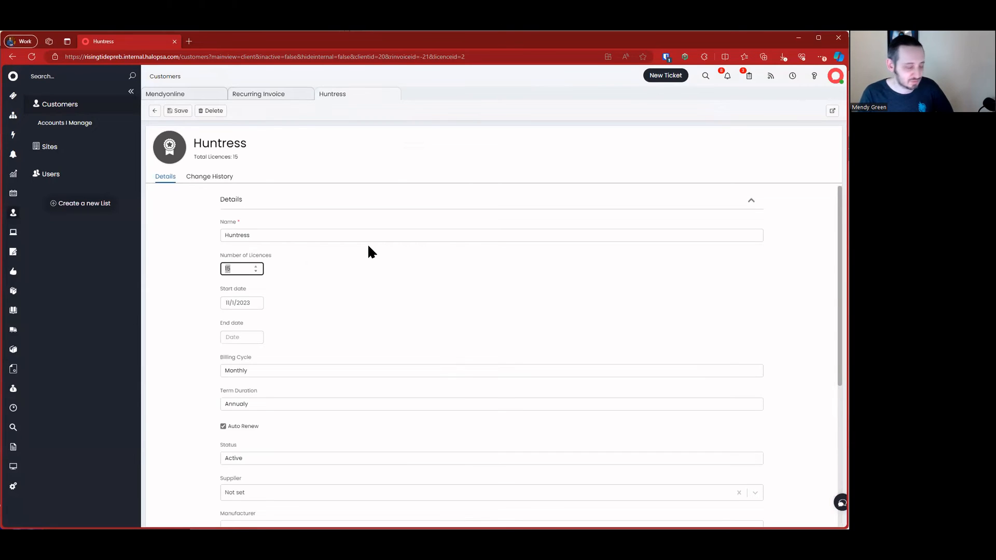
click(176, 112)
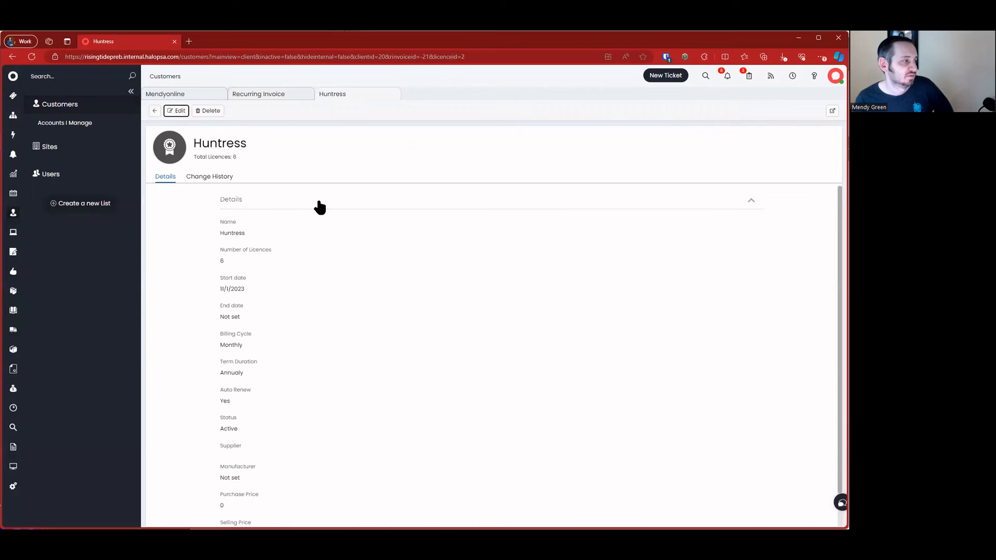
Close the open subscription and invoice records and reopen the recurring invoice from the customer's record
click(392, 94)
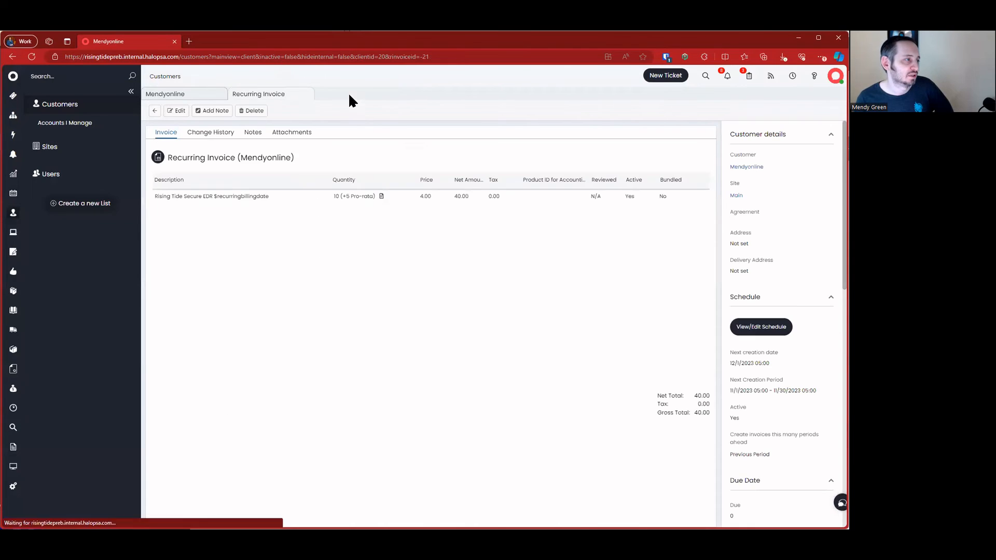
click(306, 95)
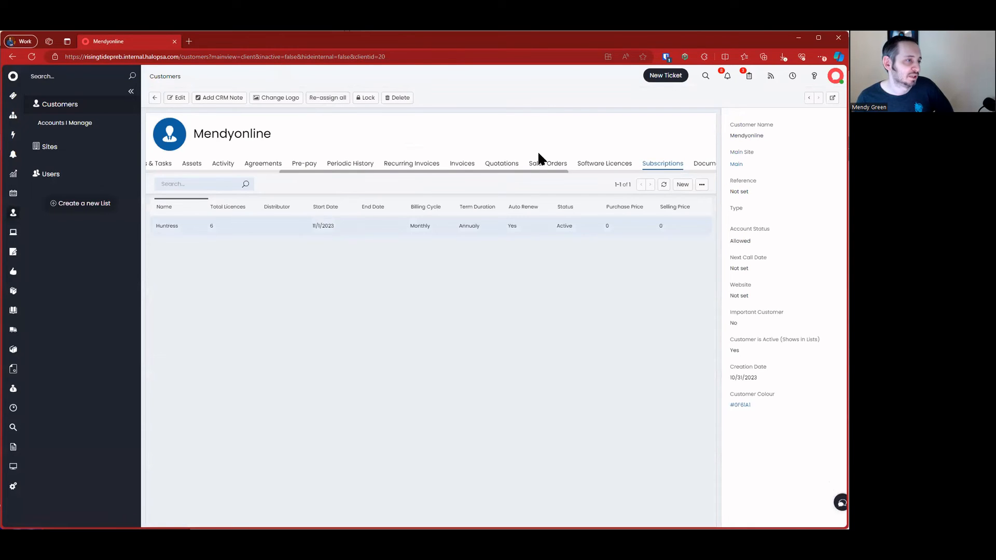
scroll(540, 164, up, 2)
click(514, 165)
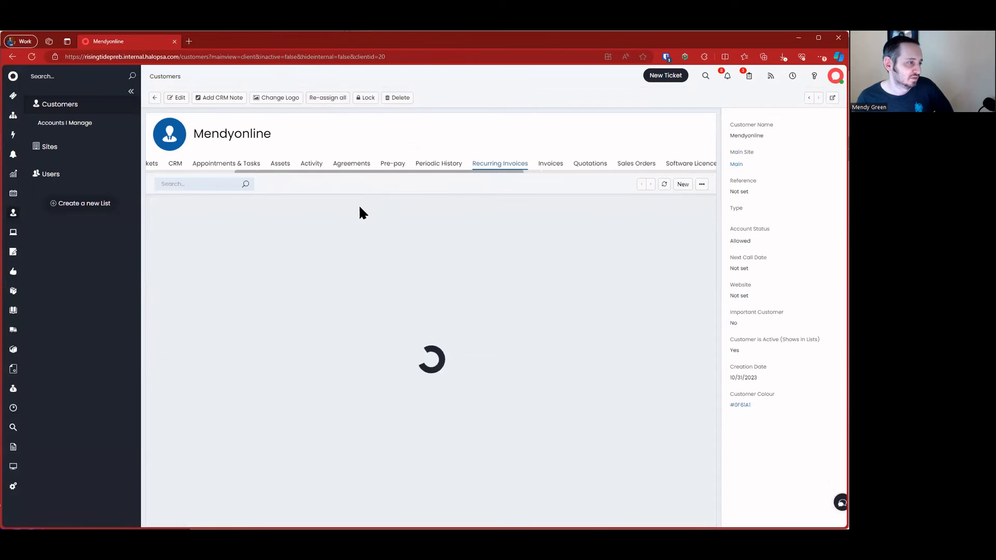
click(350, 228)
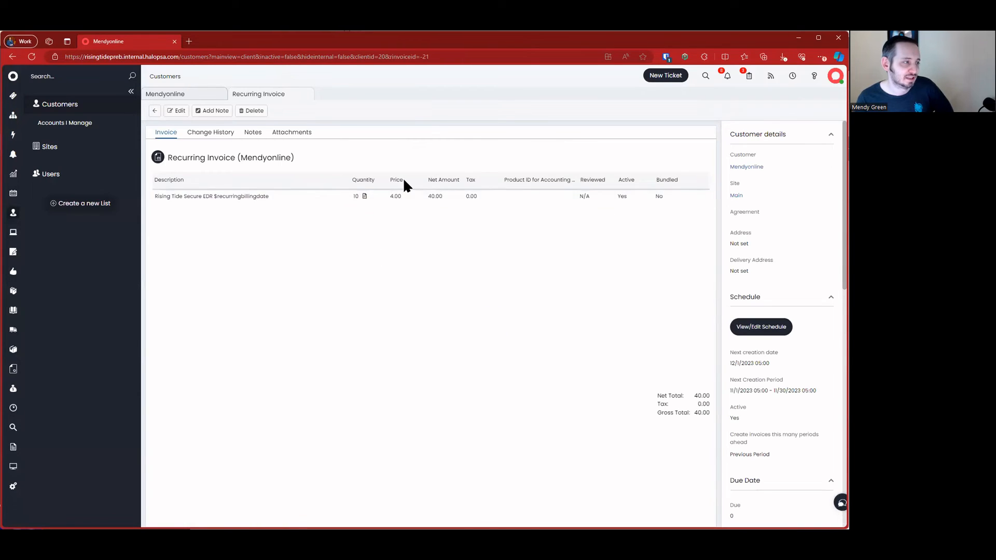
Examine the Rising Tide Secure EDR line's Huntress subscription quantity settings and its pro-rata entries after the licence reduction
click(179, 112)
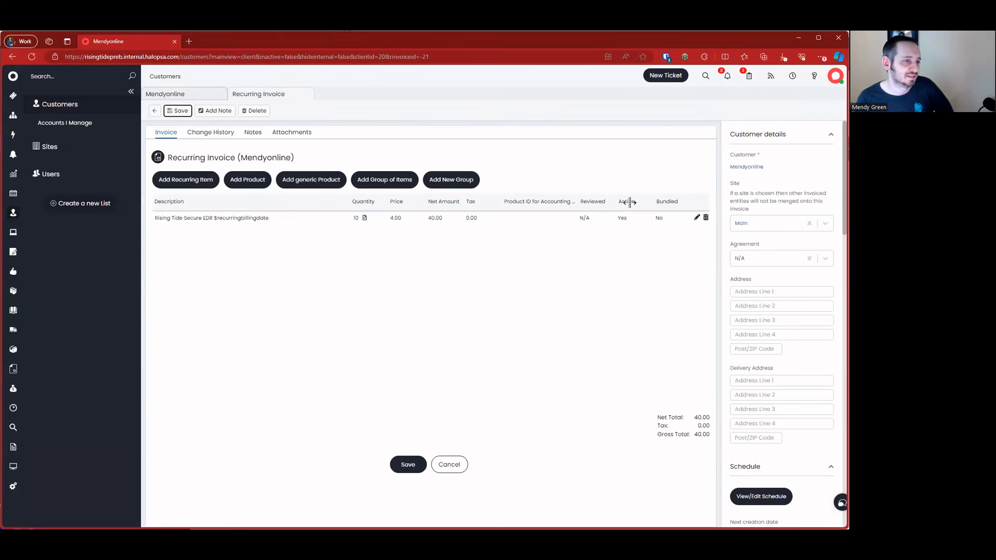
click(696, 217)
scroll(411, 295, down, 5)
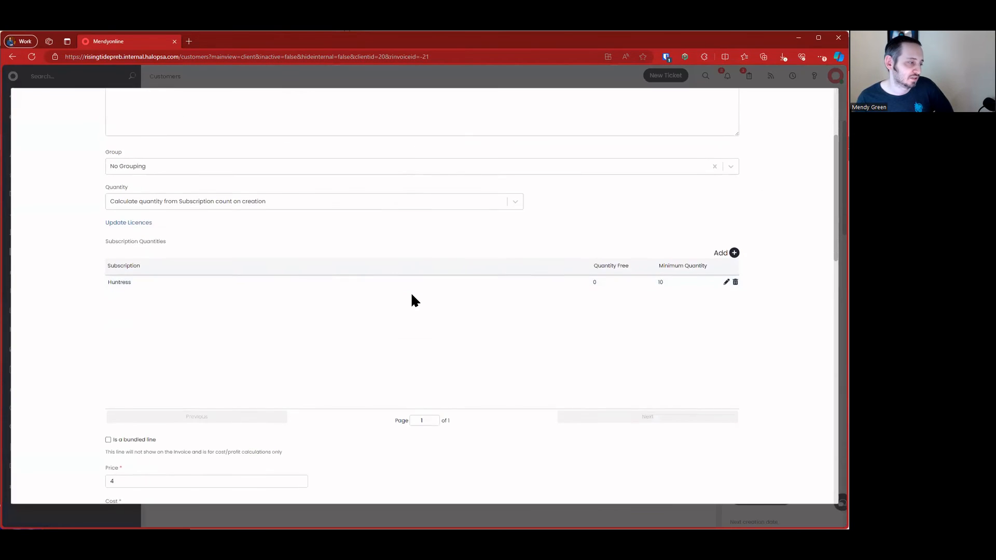
scroll(413, 295, down, 8)
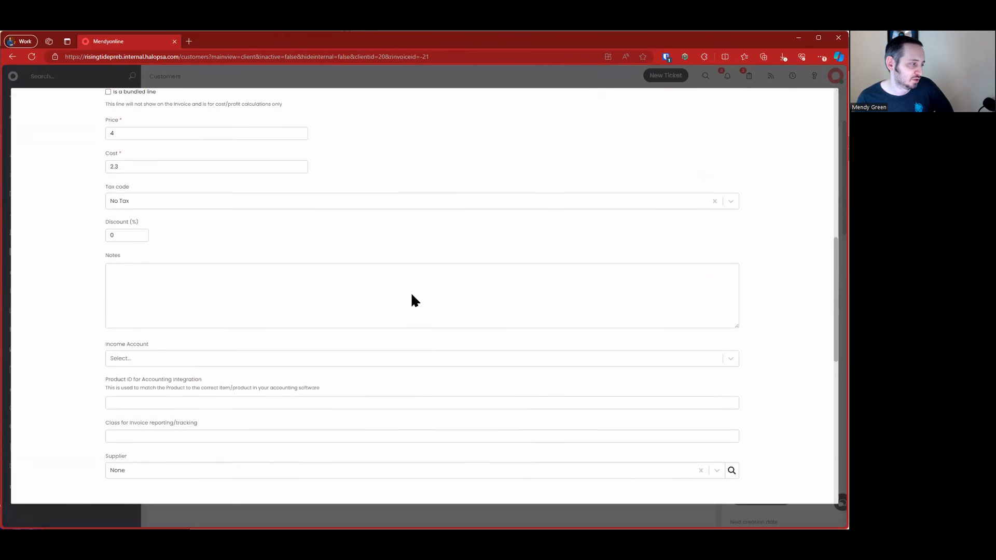
scroll(386, 386, down, 1)
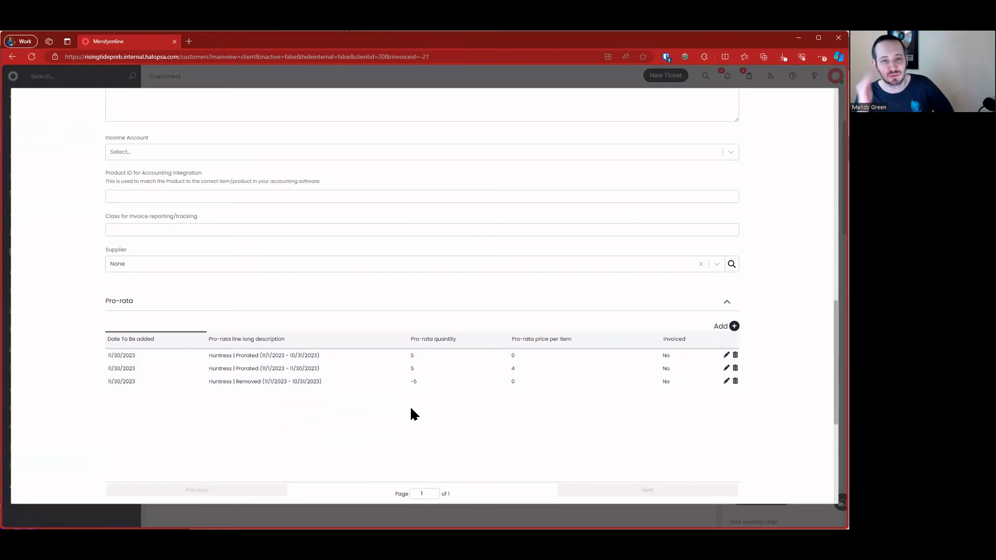
scroll(410, 408, up, 15)
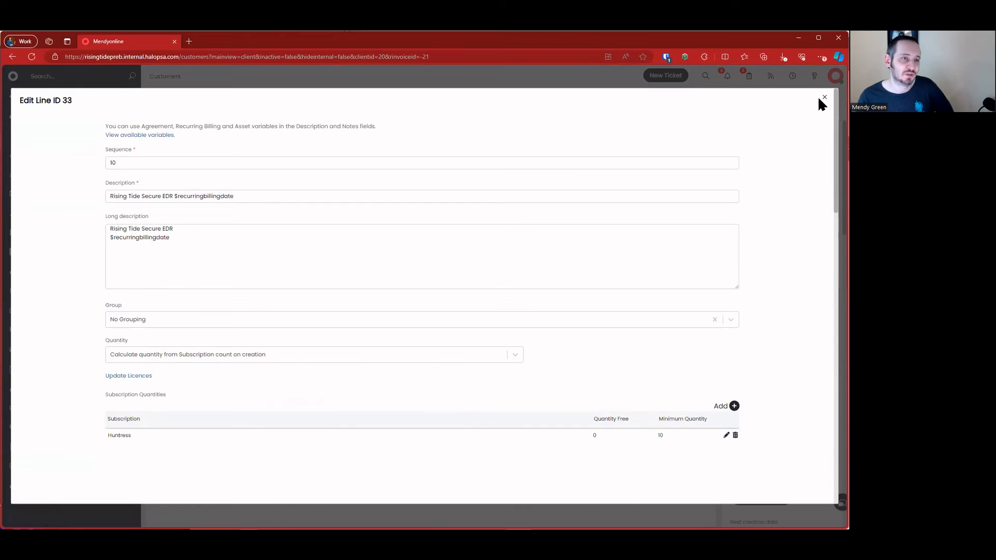
Set the Huntress subscription's minimum quantity to 0 on the Rising Tide Secure EDR line and save the invoice line
click(727, 436)
double_click(339, 317)
text(0)
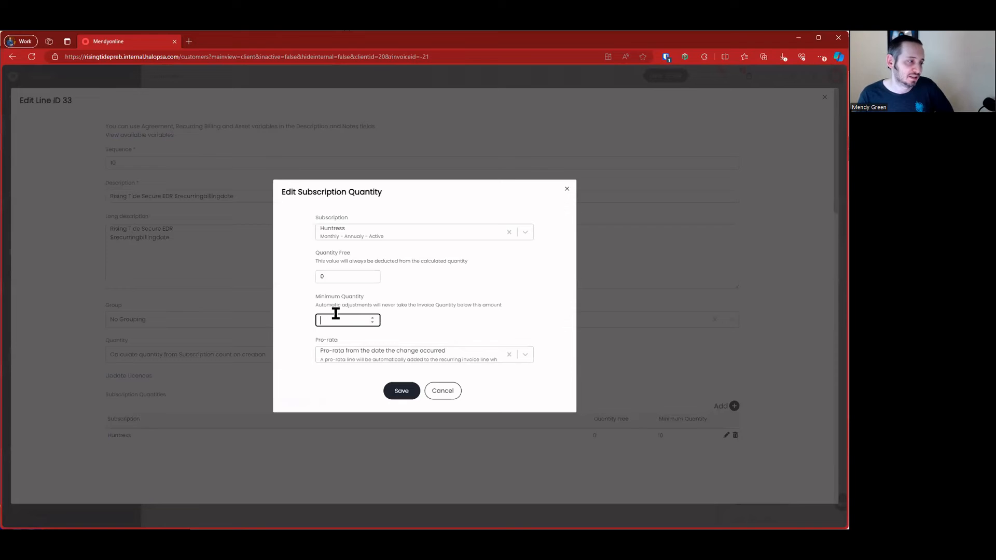
click(401, 391)
scroll(399, 387, down, 5)
scroll(400, 386, down, 10)
click(405, 479)
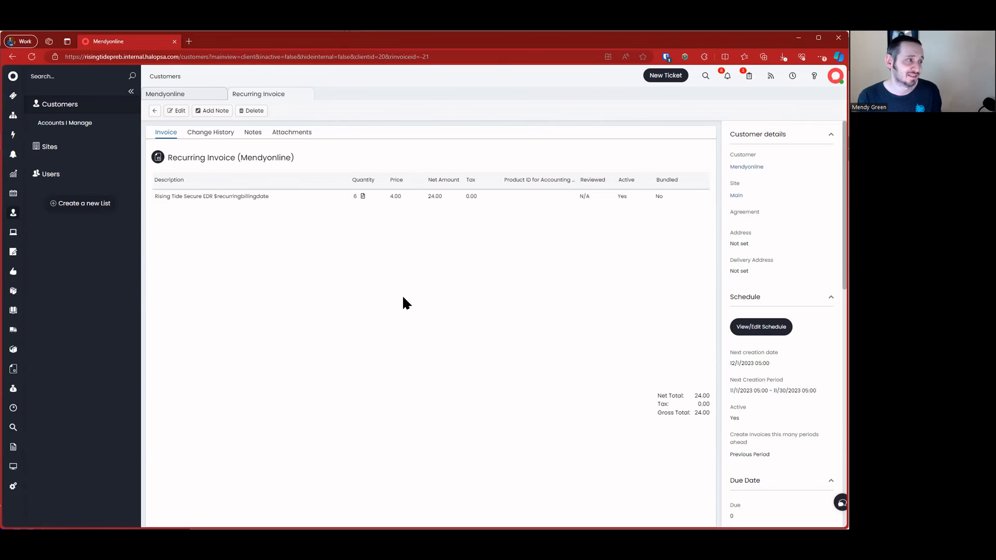
Close the recurring invoice and open the Huntress record among the customer's subscriptions
click(306, 95)
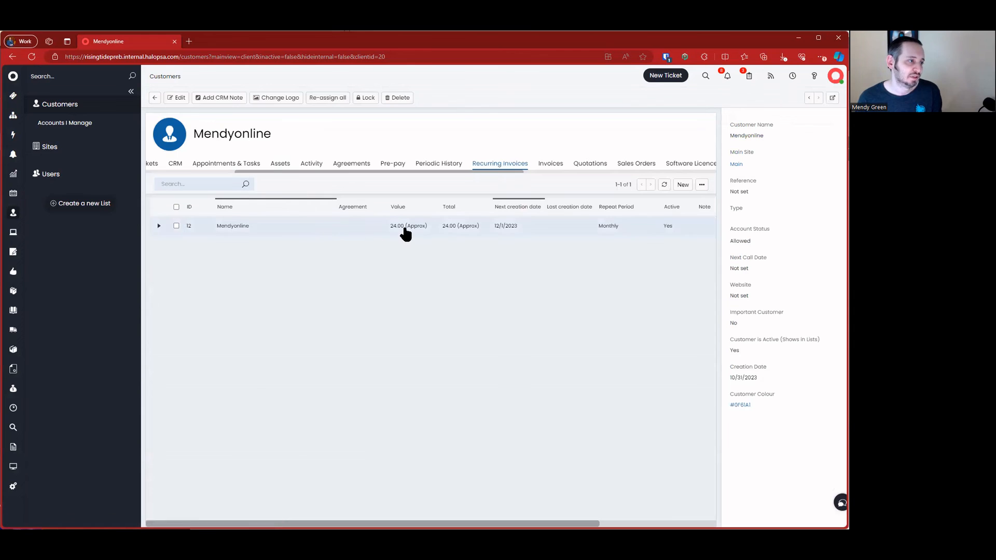
scroll(423, 236, right, 3)
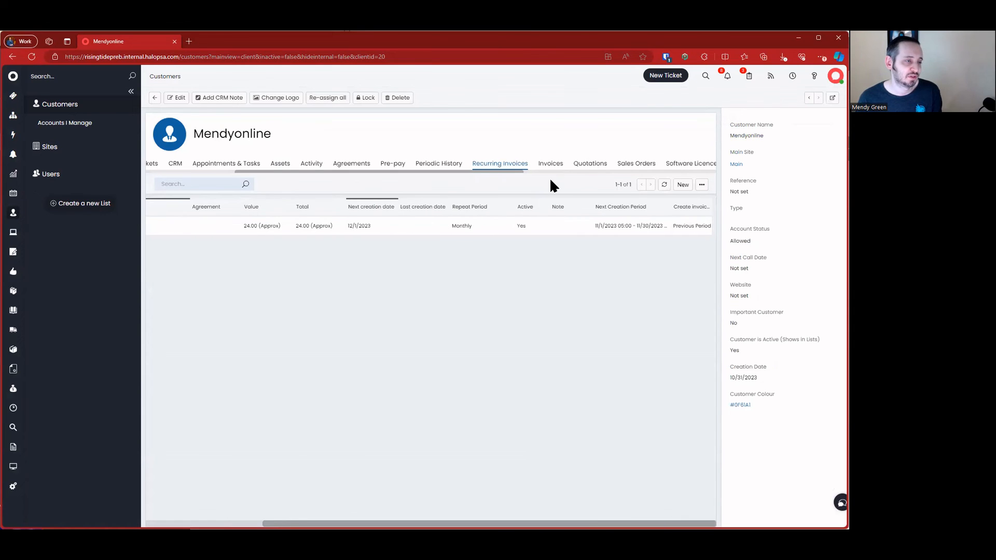
scroll(530, 169, left, 1)
scroll(530, 169, right, 3)
scroll(530, 169, right, 1)
click(542, 165)
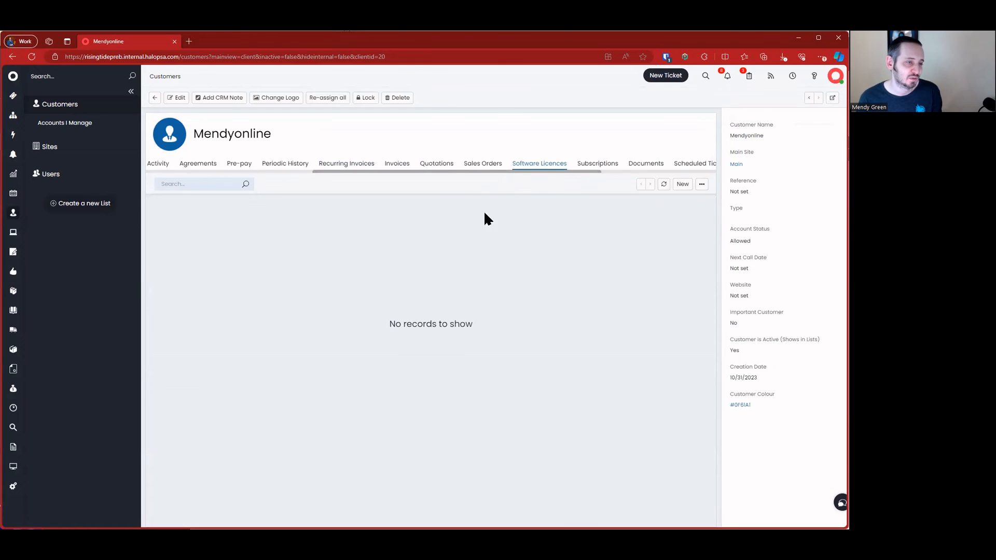
click(591, 166)
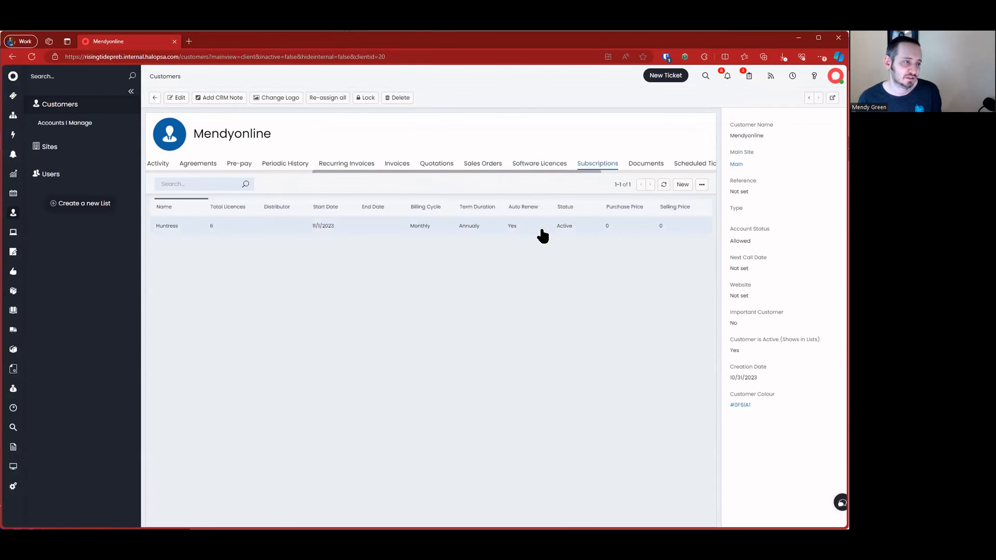
click(541, 228)
Open the browser's developer tools on the Huntress page, show the network requests and narrow the tools pane
right_click(455, 241)
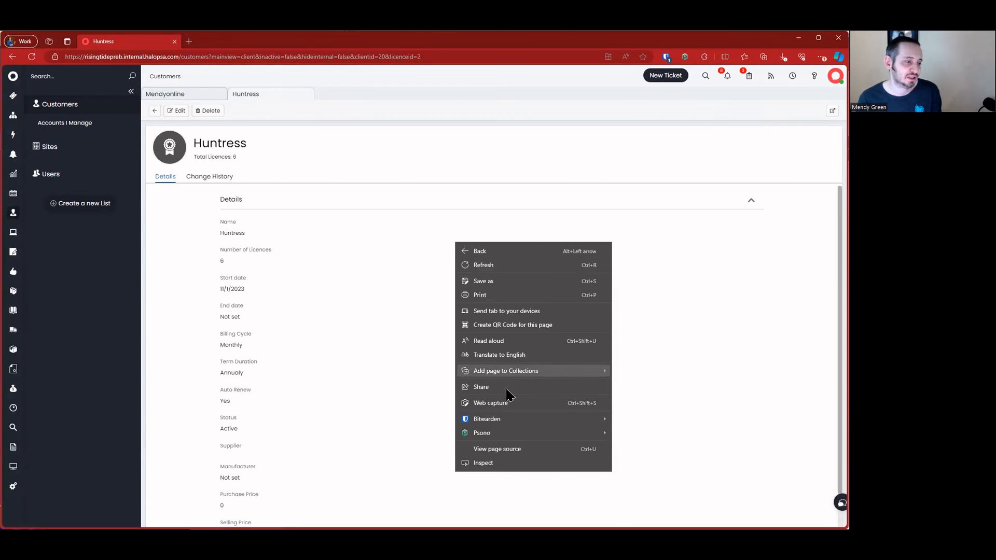
click(516, 463)
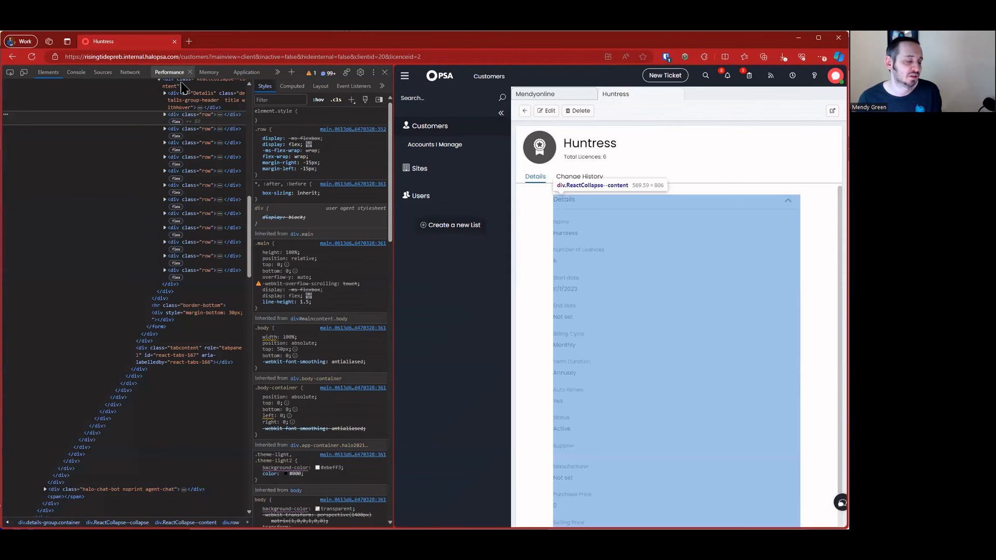
click(130, 72)
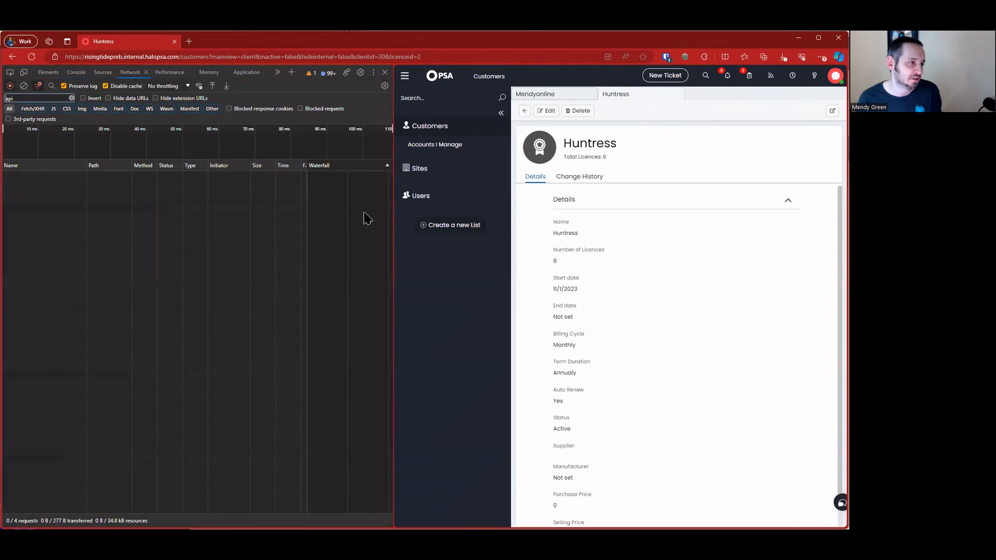
drag(392, 226, 235, 223)
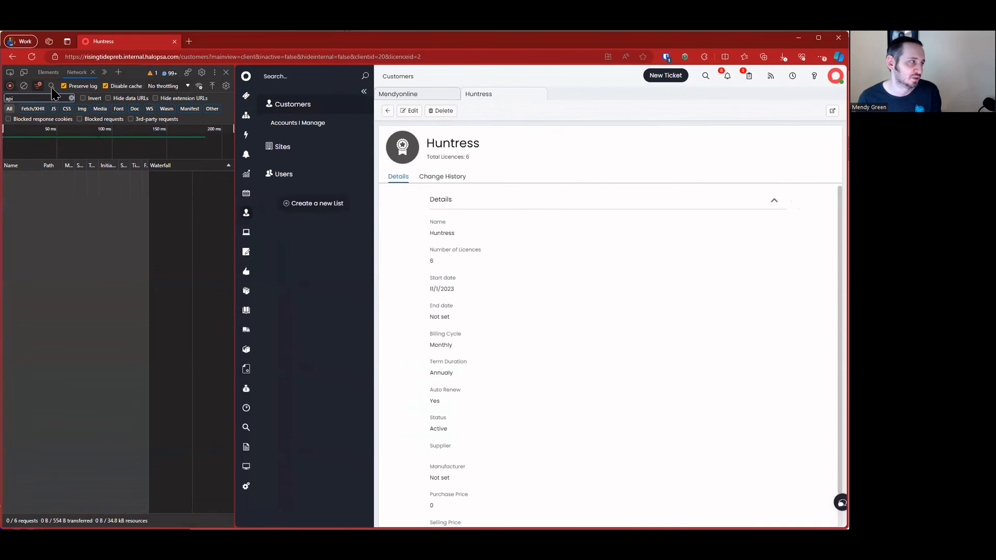
Set the Huntress subscription's number of licences to 12 and save it while network requests are recorded
click(411, 111)
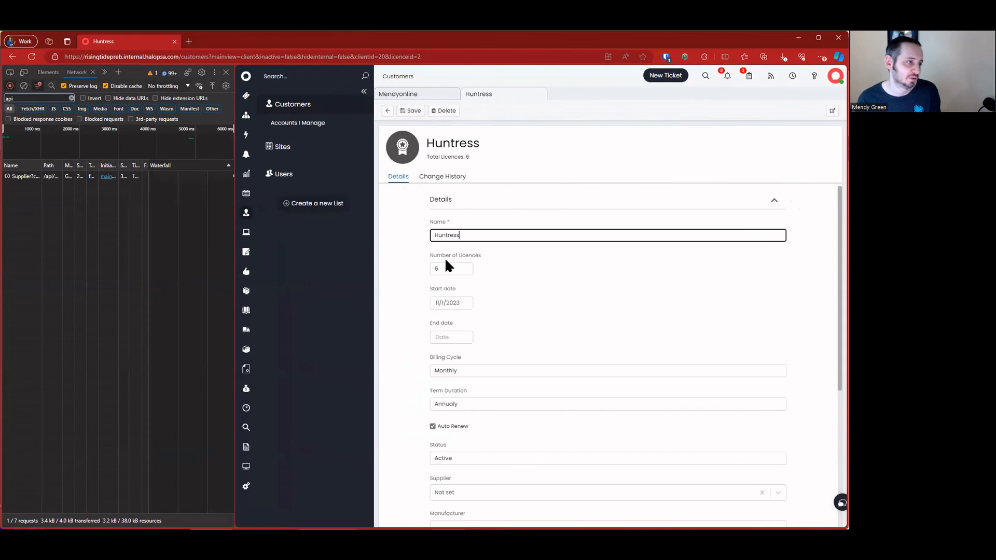
click(448, 269)
double_click(448, 270)
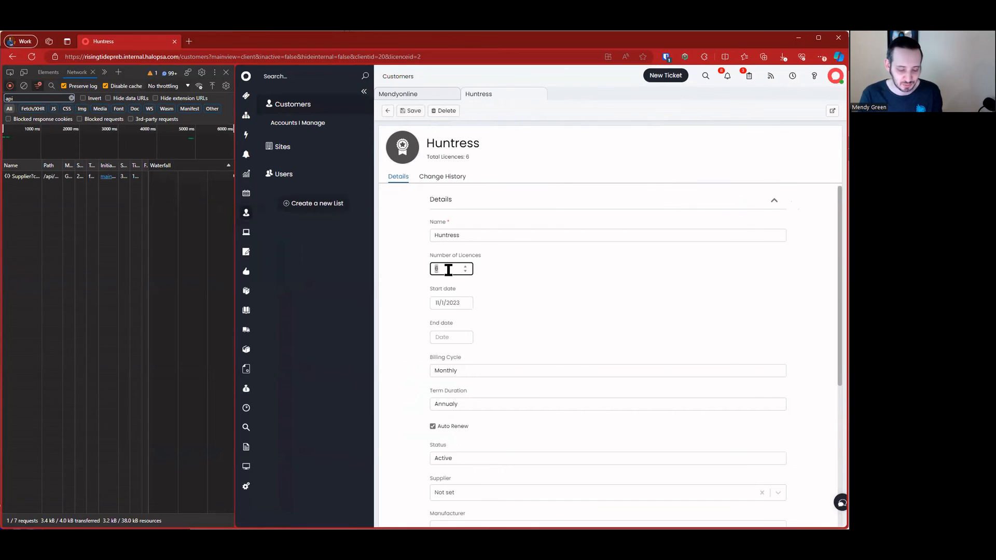
text(12)
click(411, 111)
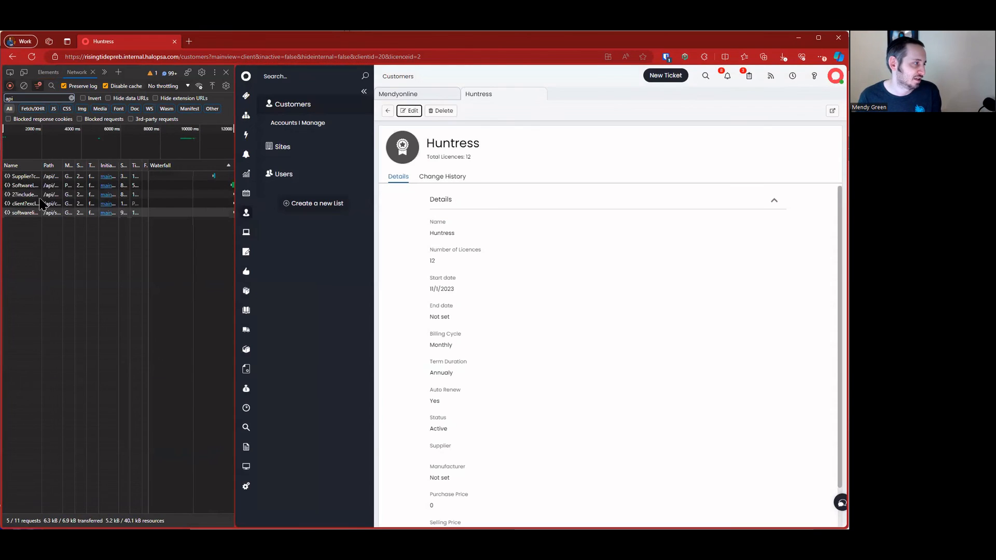
Open the recorded SoftwareLicence request, widen the developer tools pane and examine the request's method and API endpoint
click(28, 185)
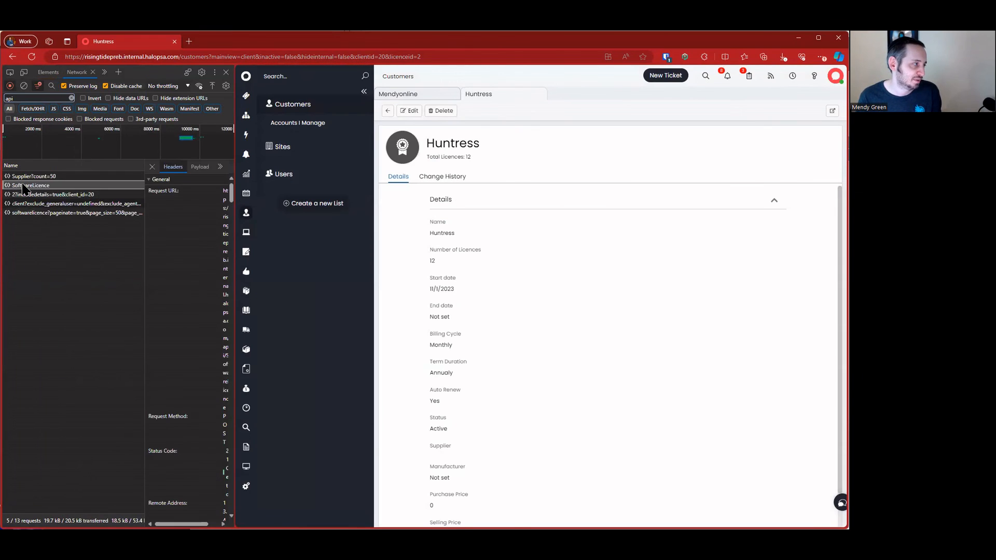
drag(235, 205, 469, 236)
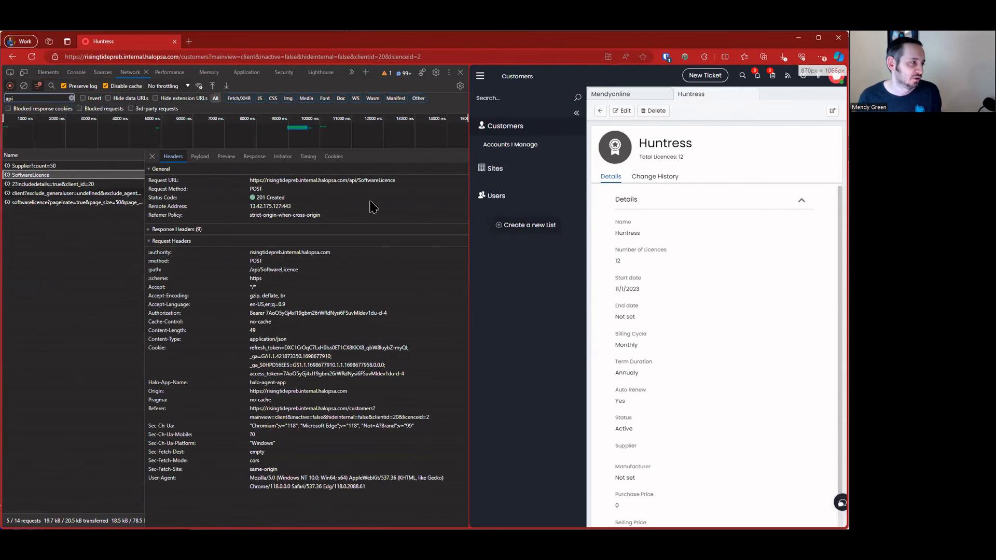
double_click(256, 189)
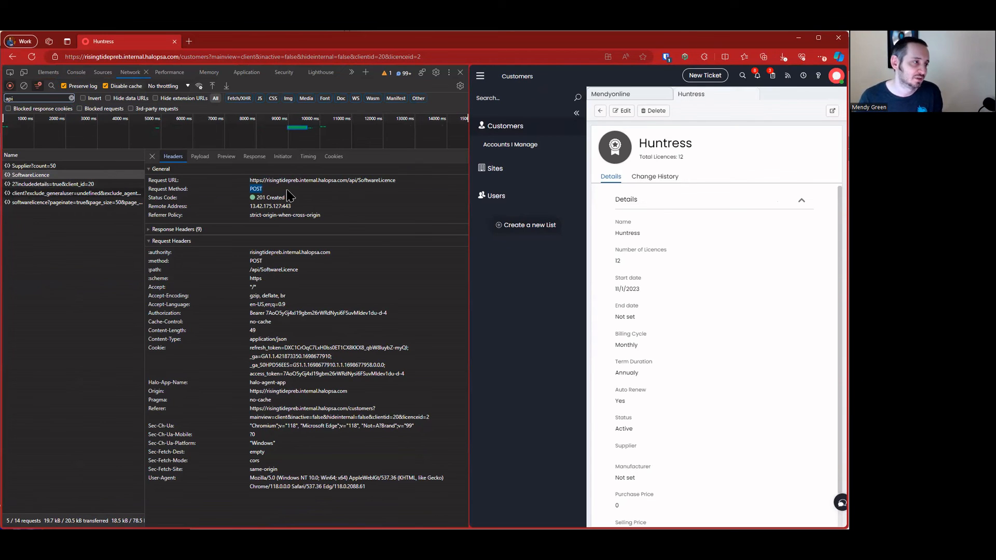
drag(356, 182, 407, 186)
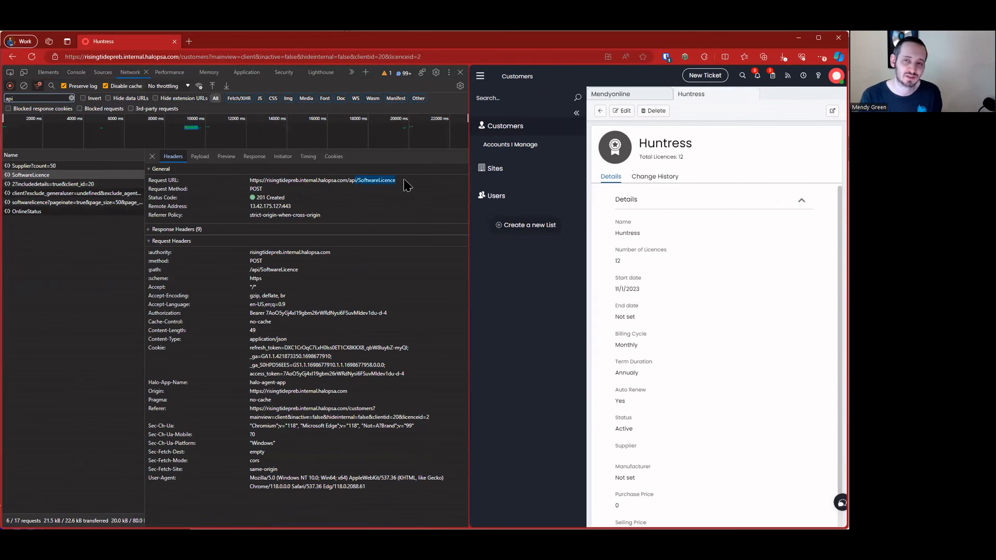
Examine the client_id, type, count and id fields in the SoftwareLicence payload, and compare the id with the licence ID in the page address
click(199, 156)
click(229, 172)
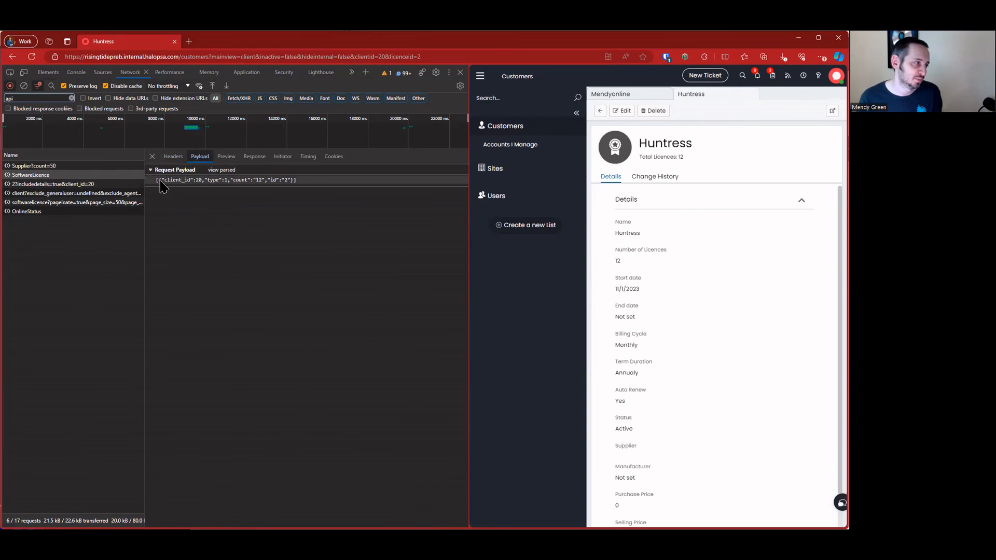
triple_click(164, 181)
drag(185, 183, 199, 185)
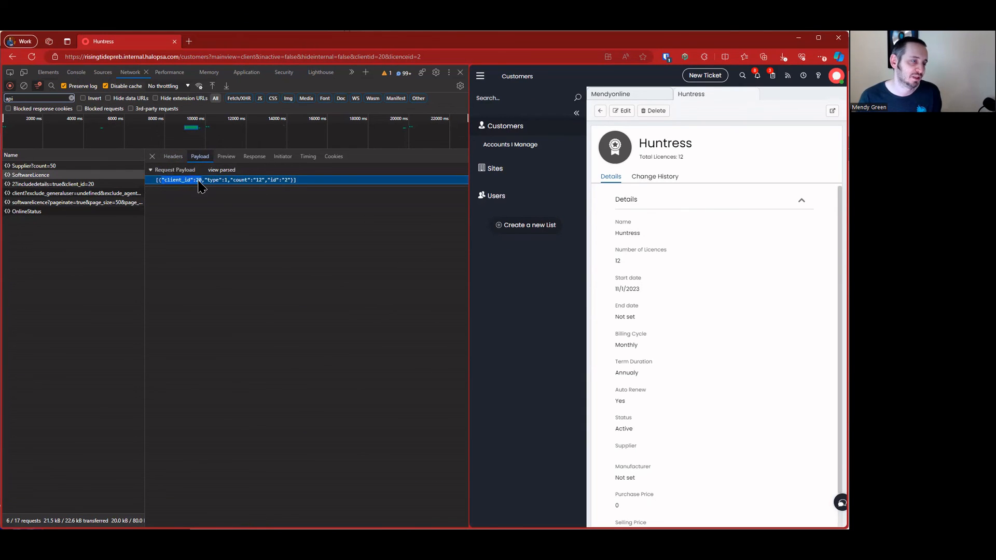
drag(207, 180, 228, 188)
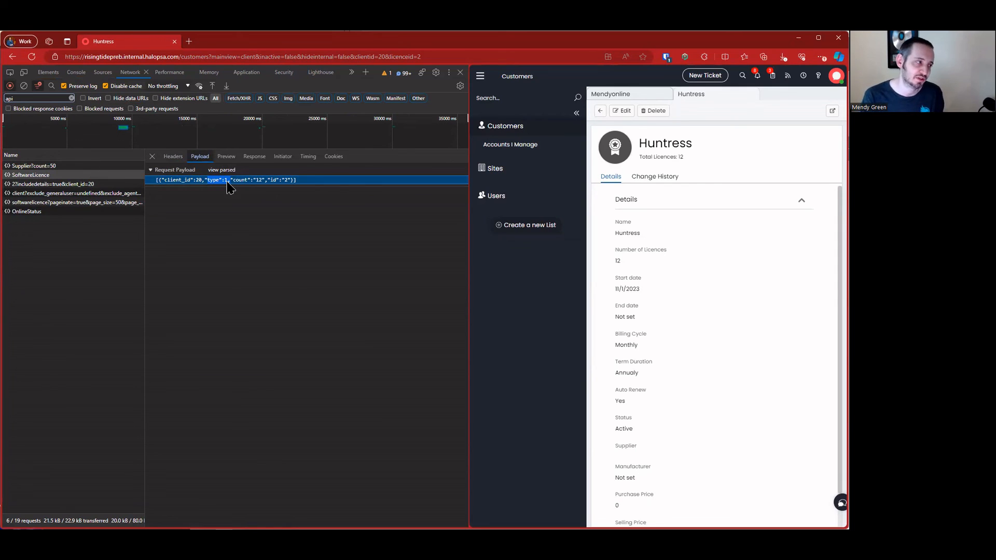
triple_click(243, 182)
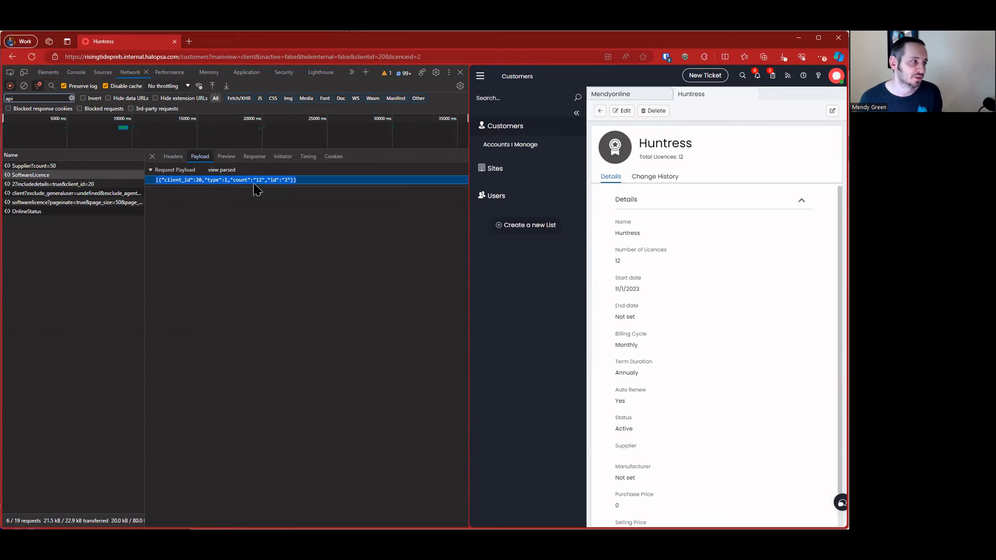
click(259, 181)
drag(276, 180, 285, 181)
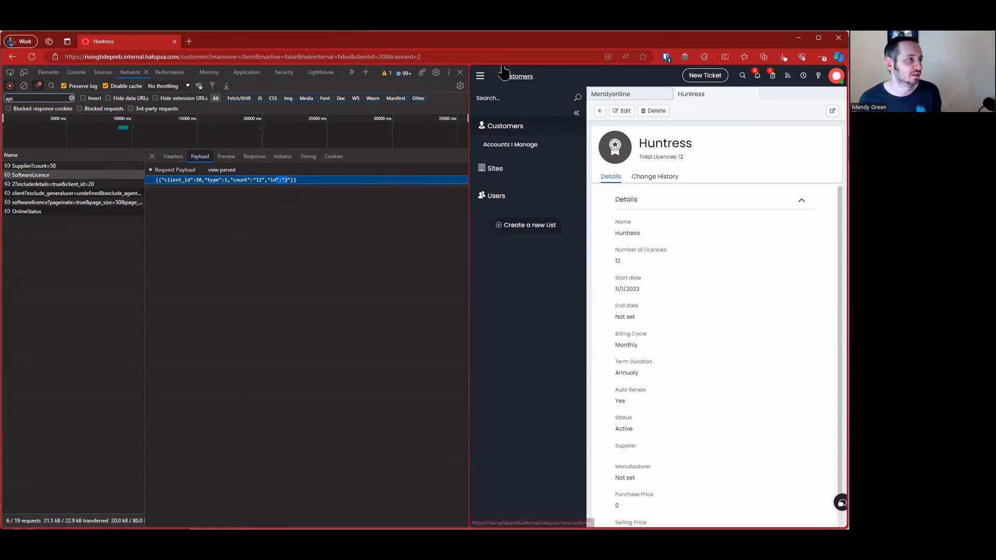
double_click(405, 56)
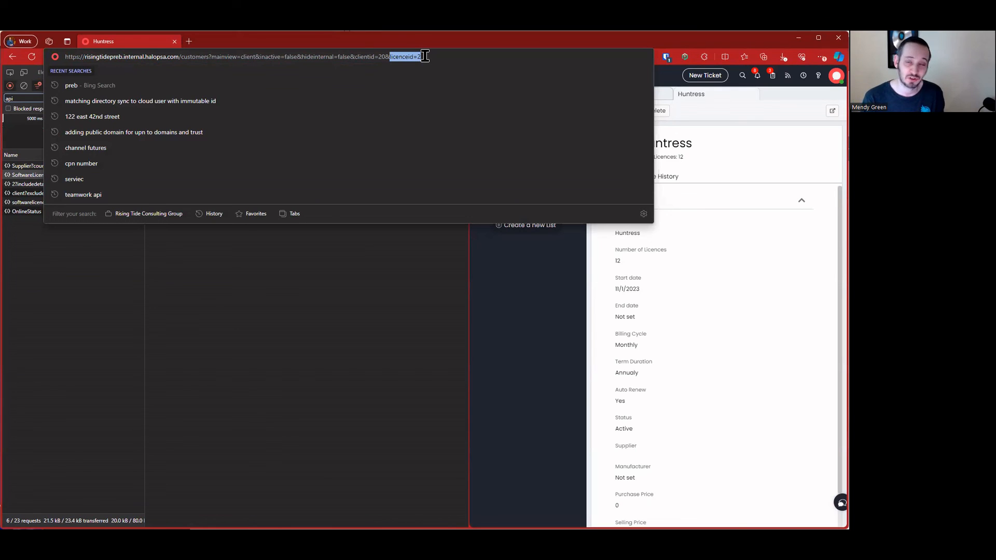
click(370, 273)
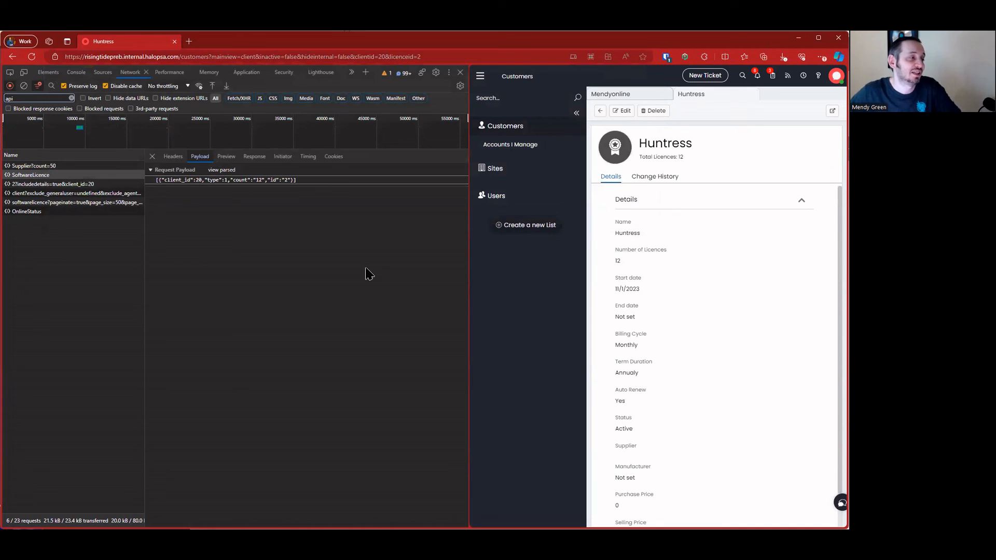
Review the complete SoftwareLicence payload and the full request URL in its headers
drag(153, 181, 306, 187)
click(171, 156)
drag(383, 180, 403, 182)
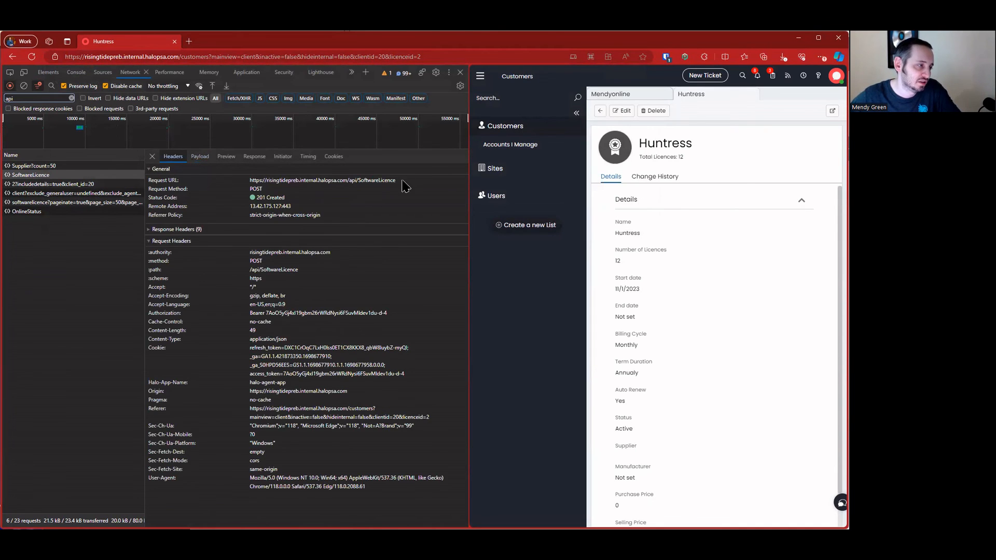
drag(302, 182, 239, 186)
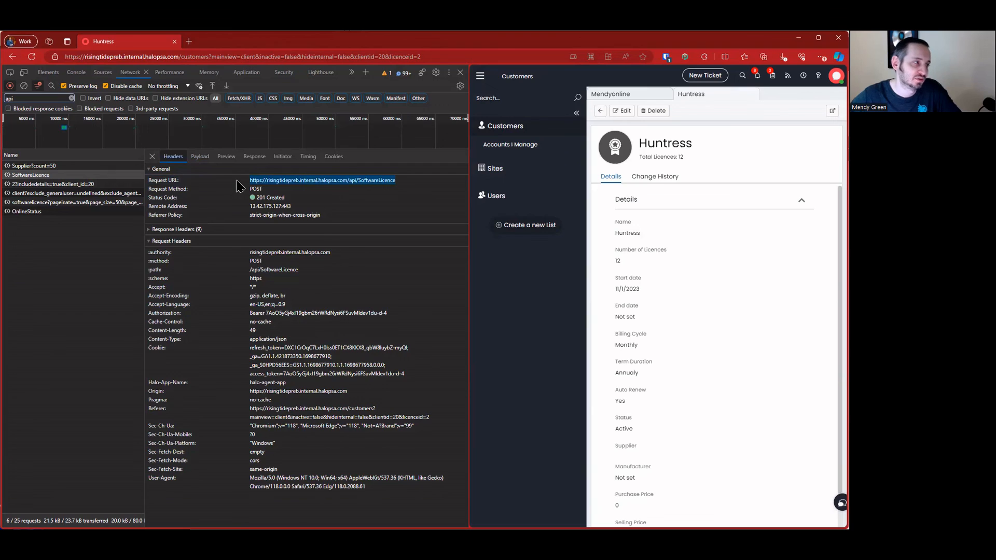